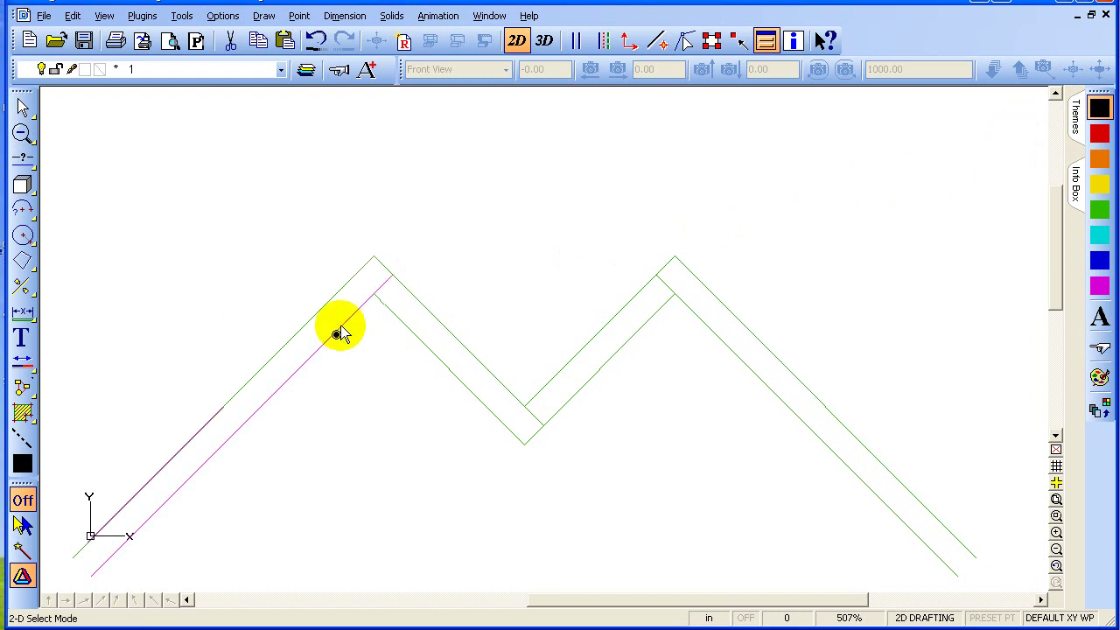
Try outlining the left sloping leg with a four-point plane while Save As a Line is enabled, and undo it.
{"action": "key", "text": "p"}
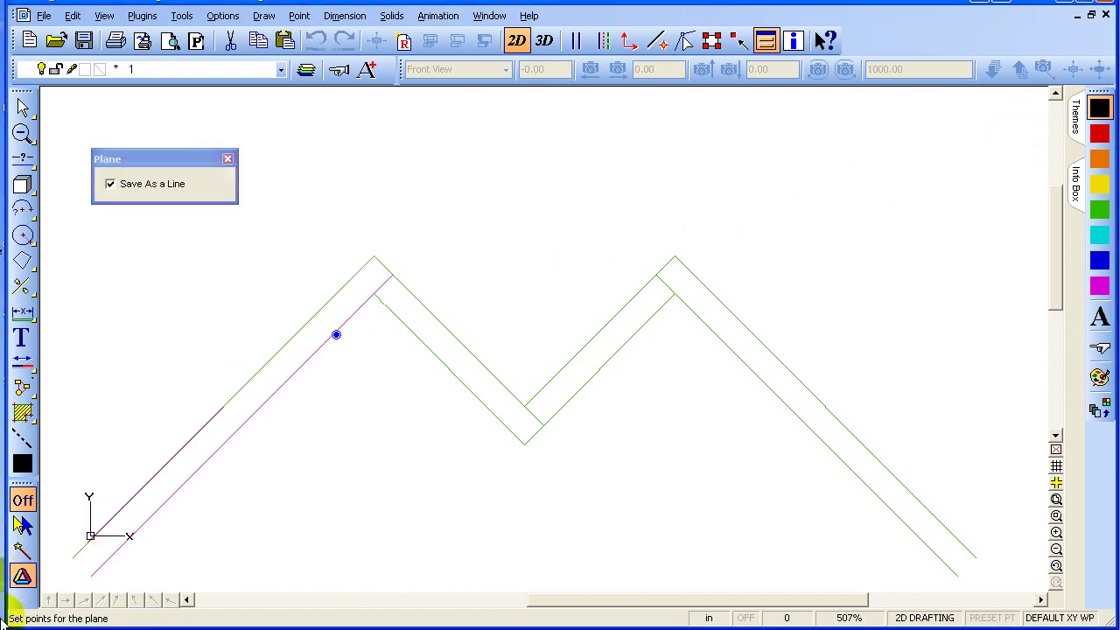
{"action": "left_click", "coordinate": [72, 557]}
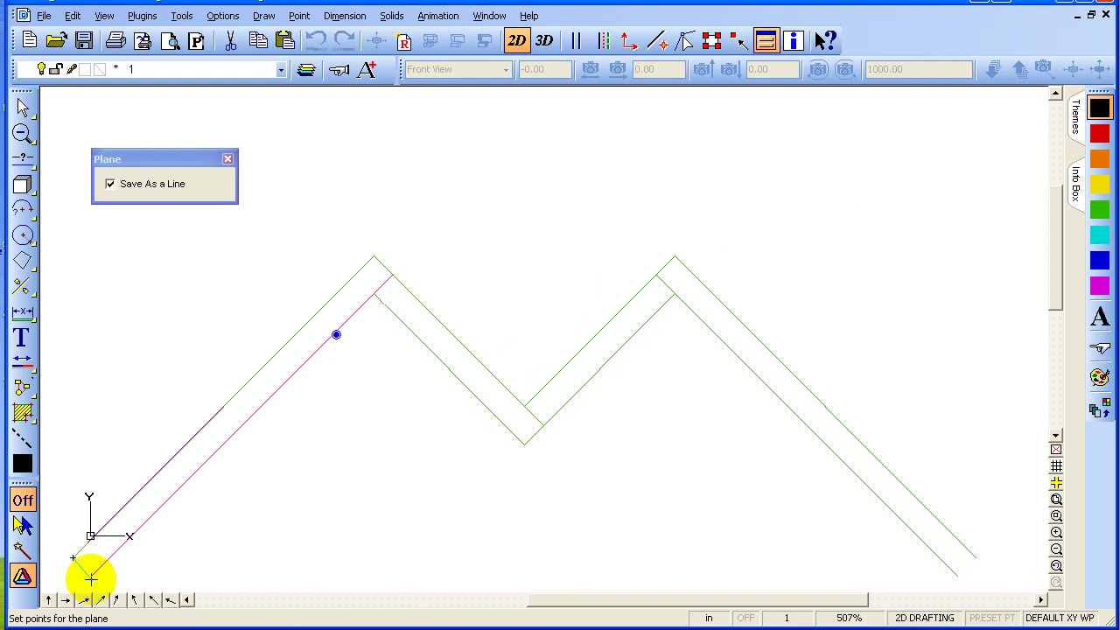
{"action": "left_click", "coordinate": [91, 574]}
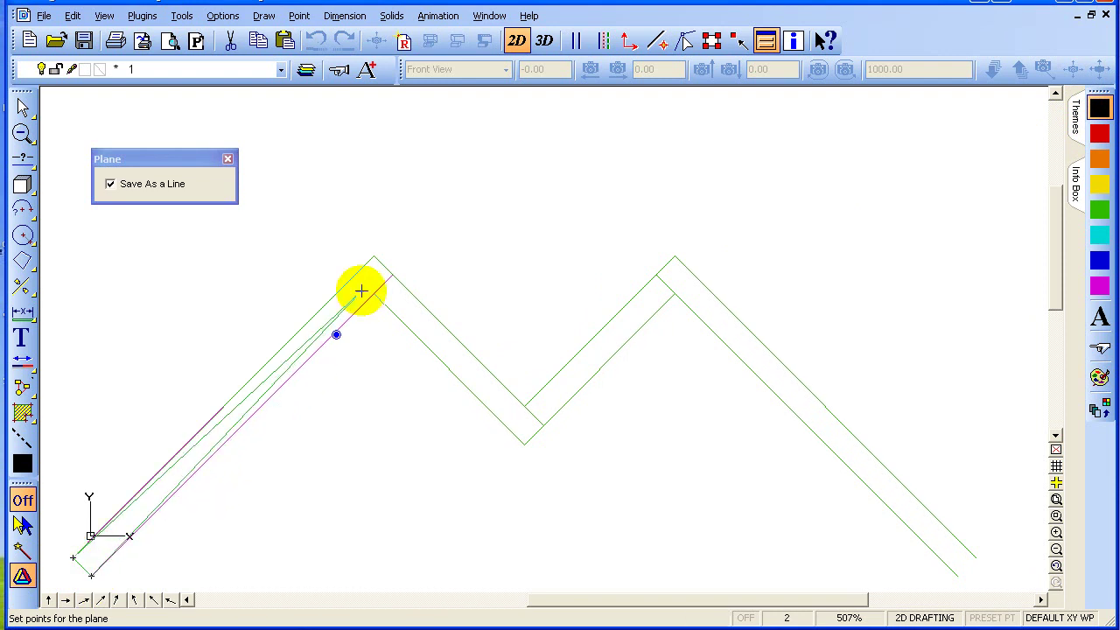
{"action": "left_click", "coordinate": [391, 275]}
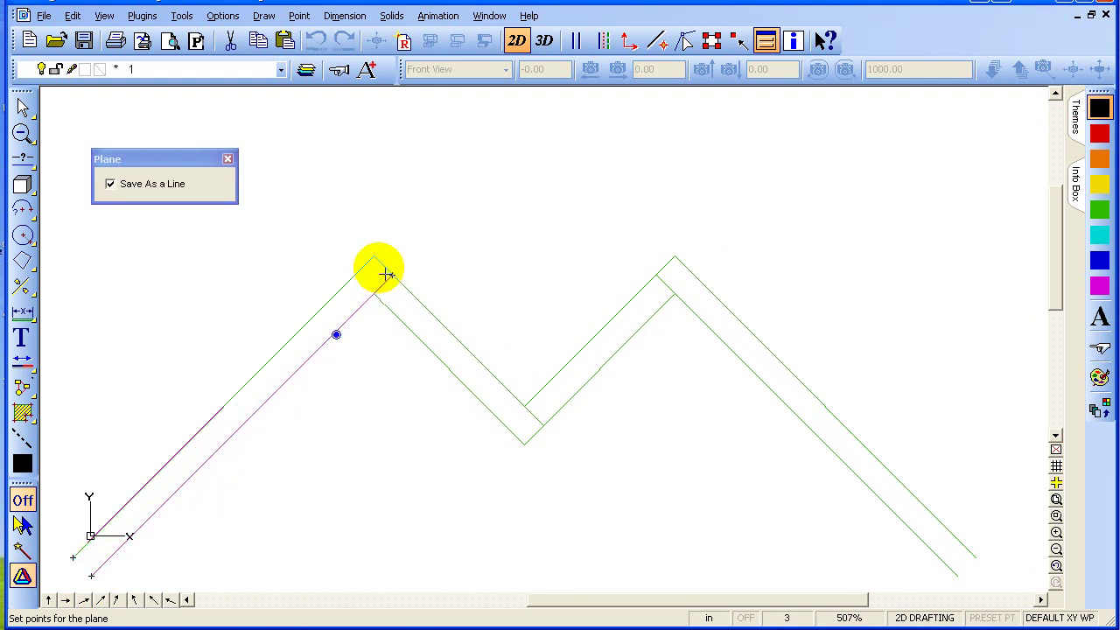
{"action": "left_click", "coordinate": [377, 260]}
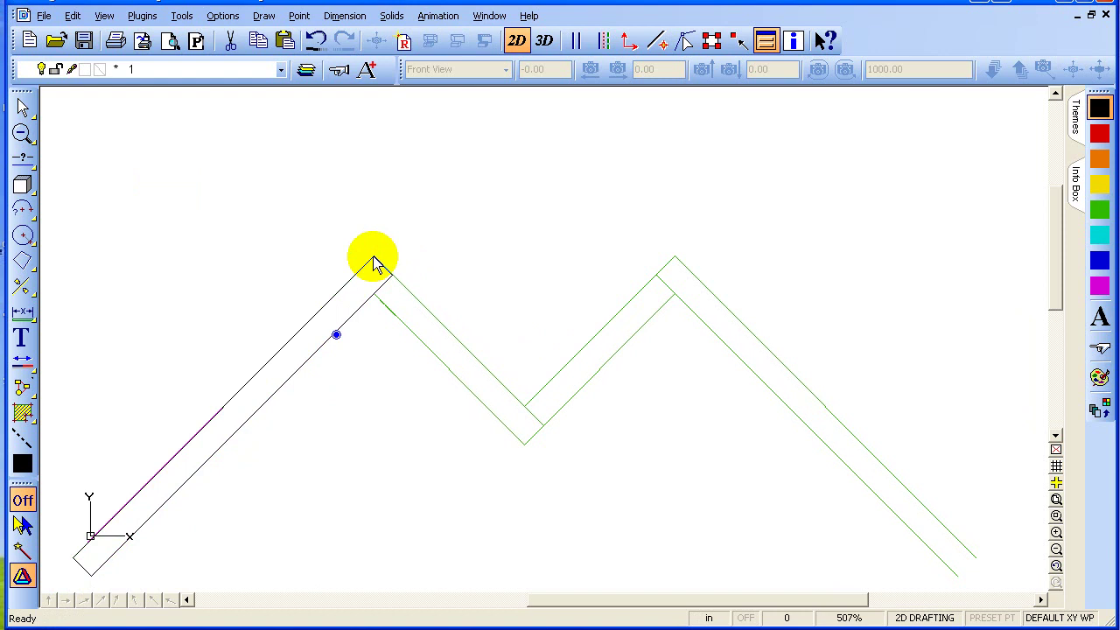
{"action": "key", "text": "ctrl+z"}
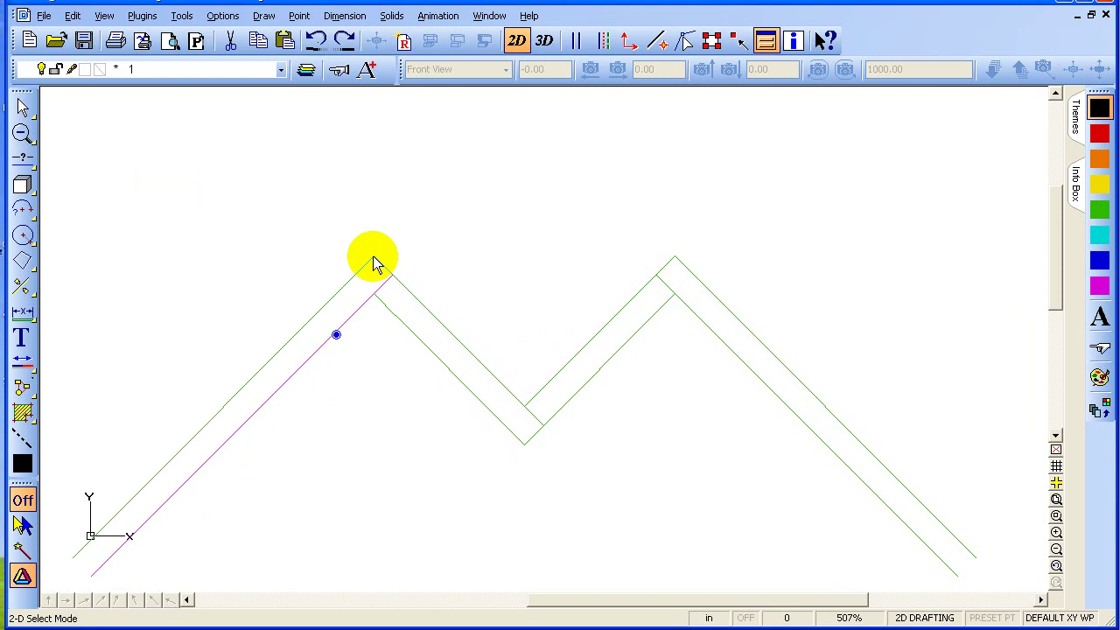
Draw a plane with Save As a Line turned off through the four corners of the left sloping leg.
{"action": "key", "text": "p"}
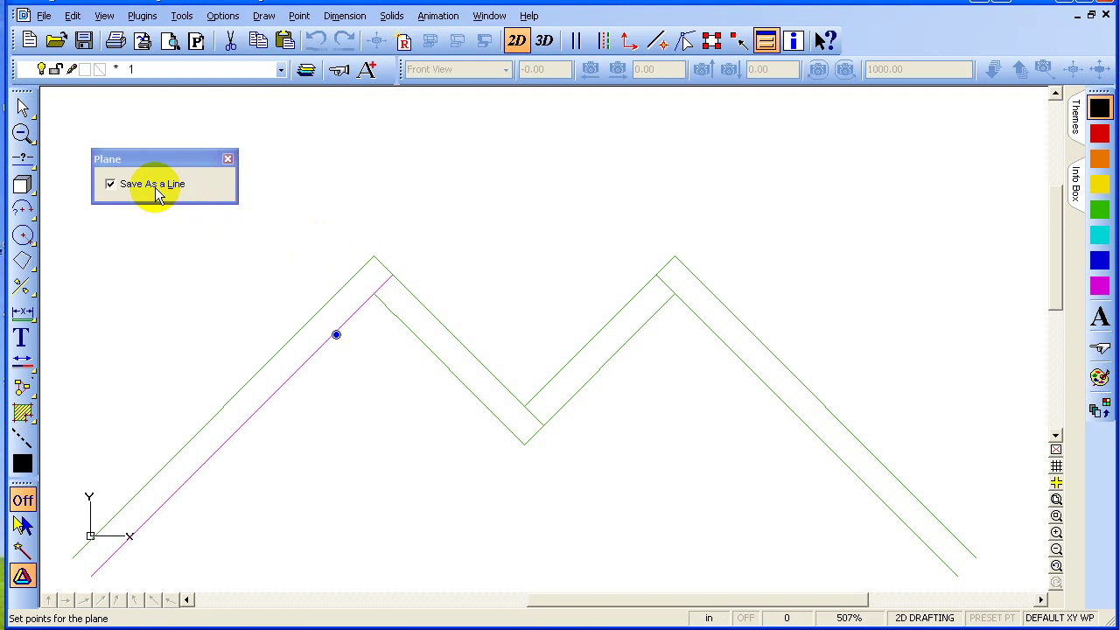
{"action": "left_click", "coordinate": [155, 185]}
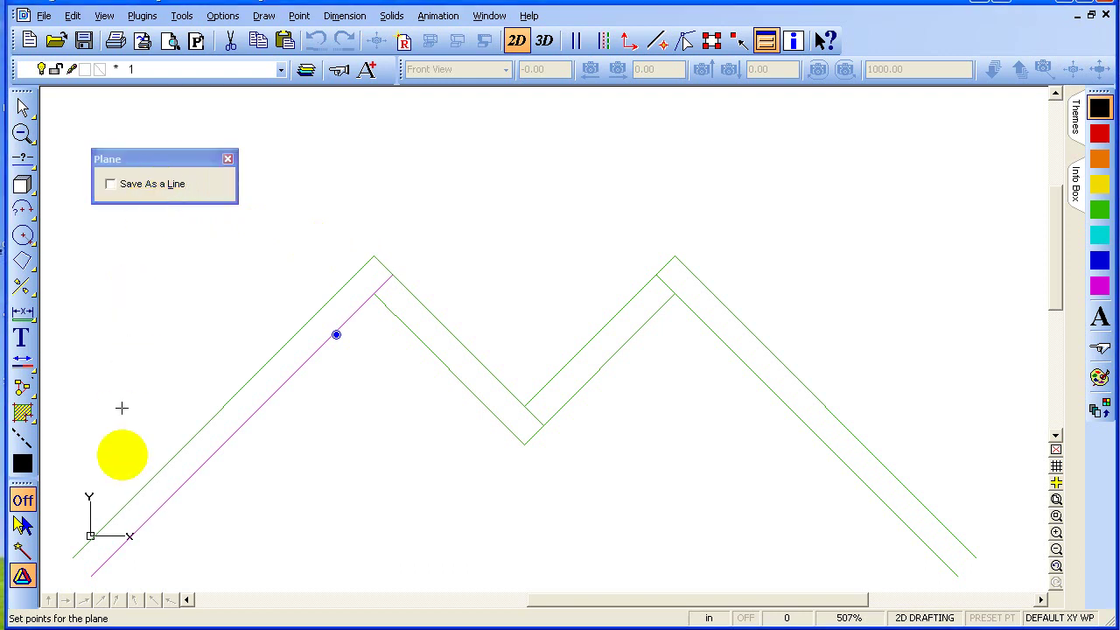
{"action": "left_click", "coordinate": [73, 557]}
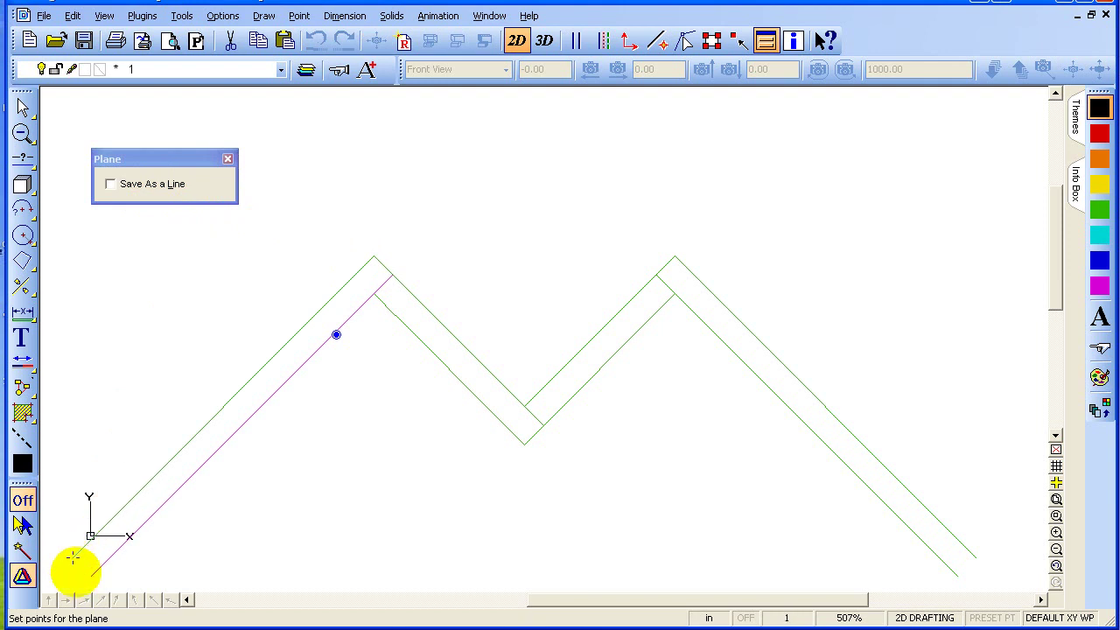
{"action": "left_click", "coordinate": [91, 575]}
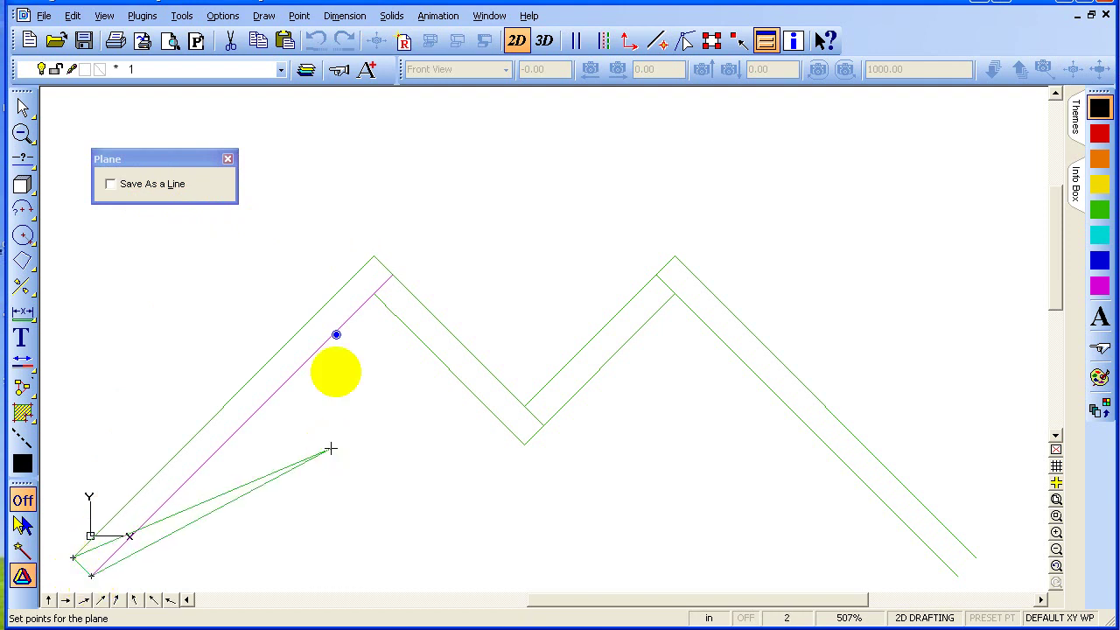
{"action": "left_click", "coordinate": [390, 275]}
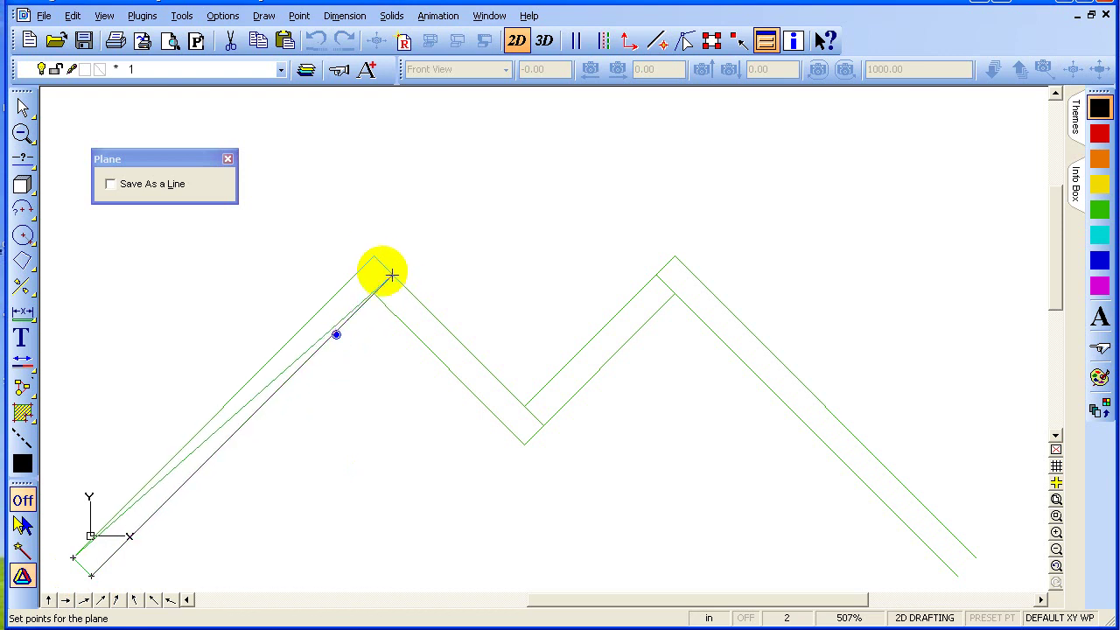
{"action": "left_click", "coordinate": [374, 253]}
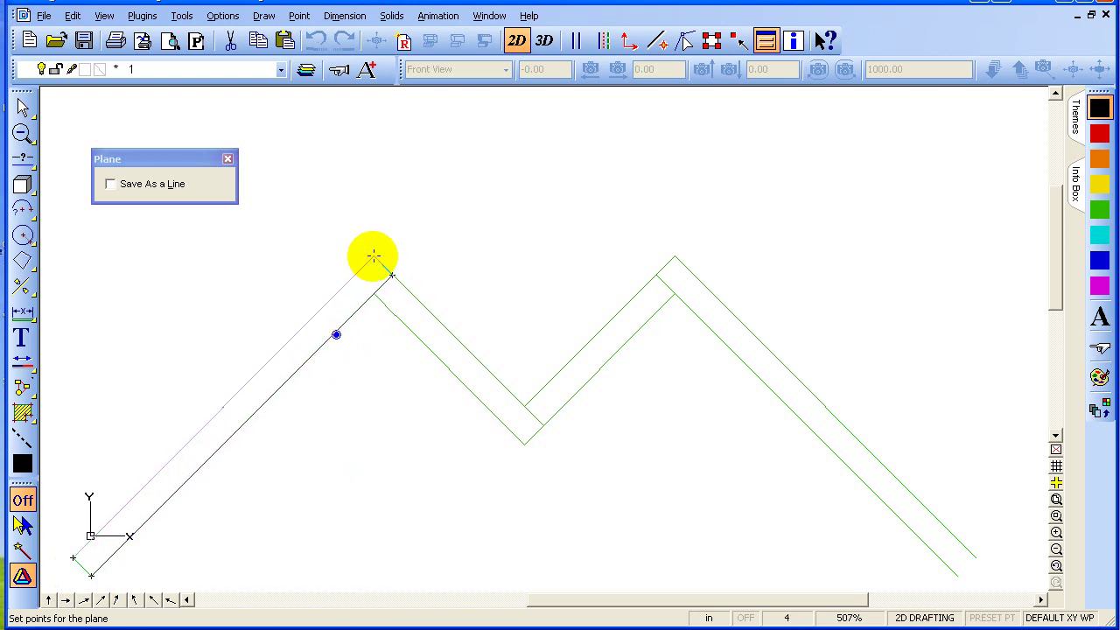
{"action": "key", "text": "Return"}
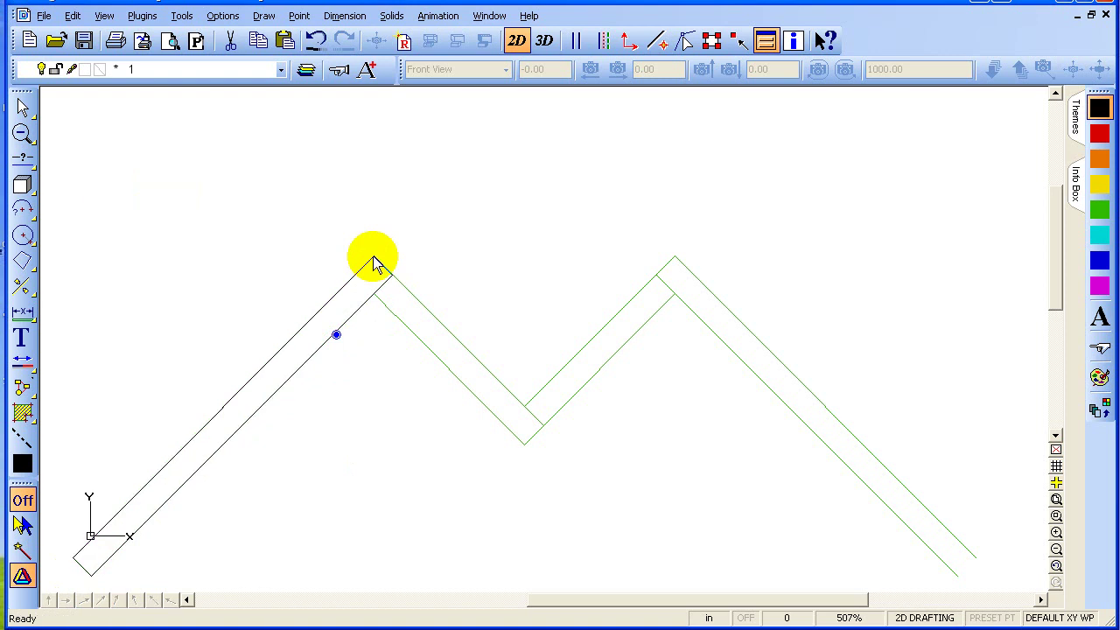
Draw a plane through the four corners of the second leg, which descends from the first peak to the valley.
{"action": "key", "text": "Return"}
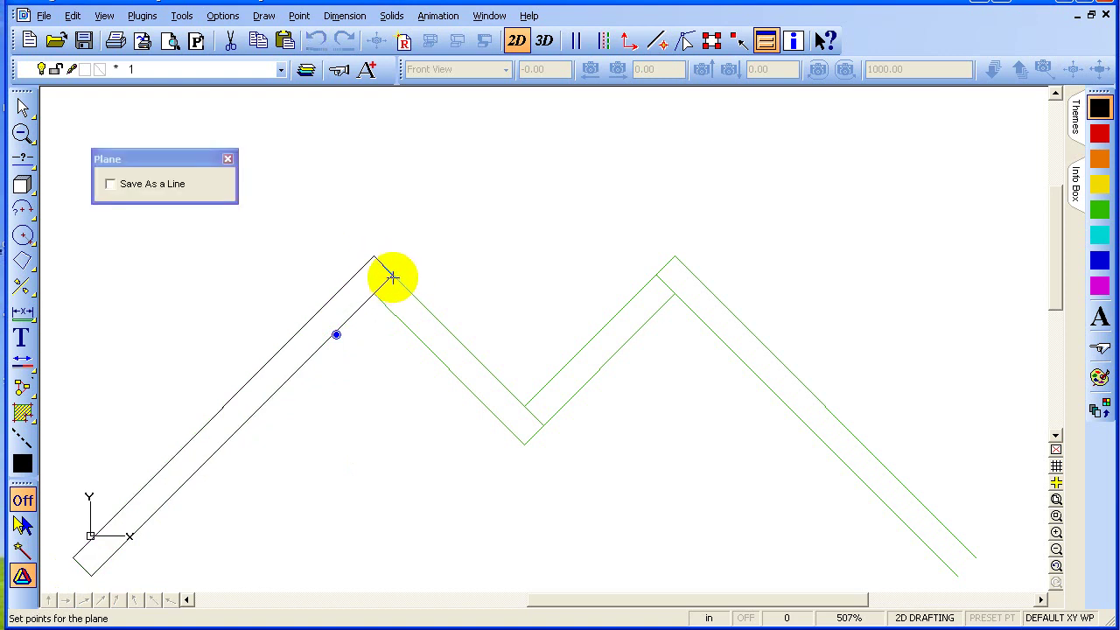
{"action": "left_click", "coordinate": [393, 278]}
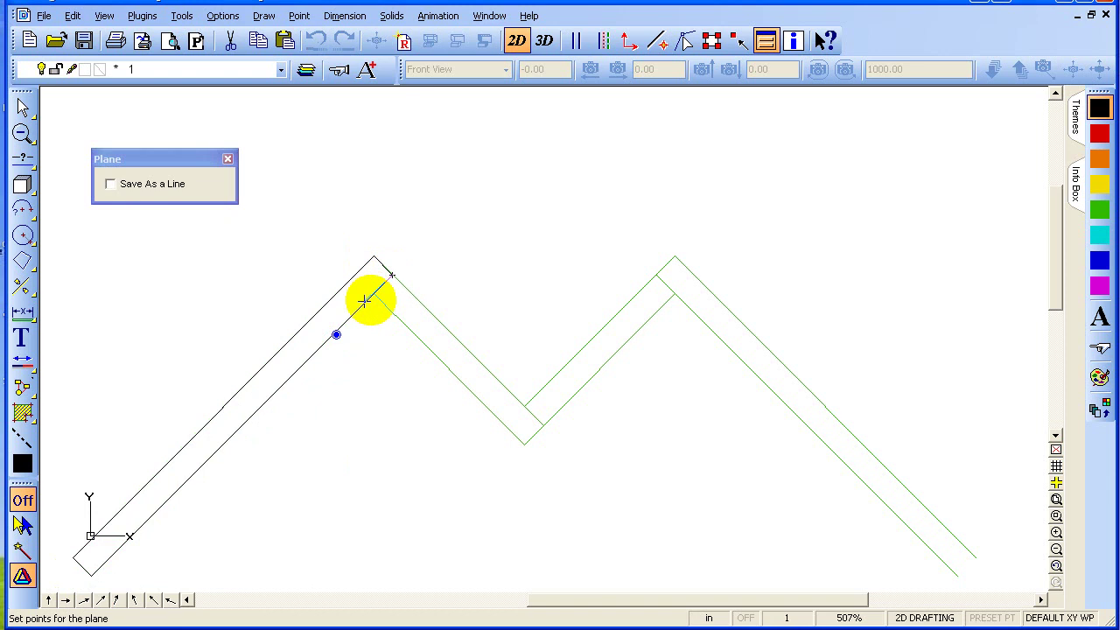
{"action": "left_click", "coordinate": [374, 294]}
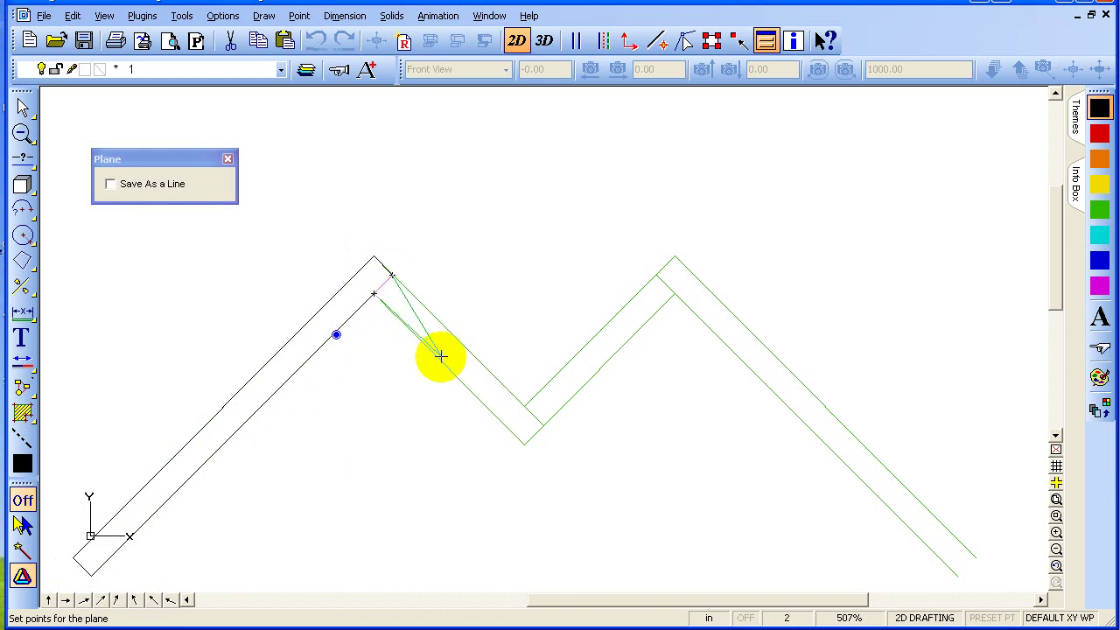
{"action": "left_click", "coordinate": [524, 444]}
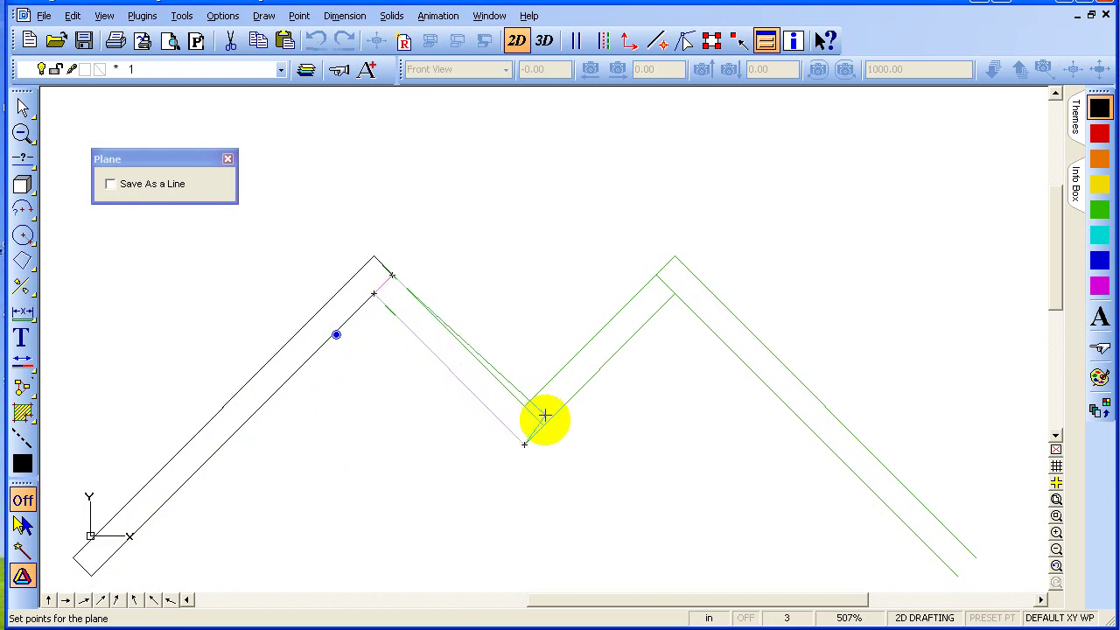
{"action": "left_click", "coordinate": [543, 425]}
{"action": "left_click", "coordinate": [543, 425]}
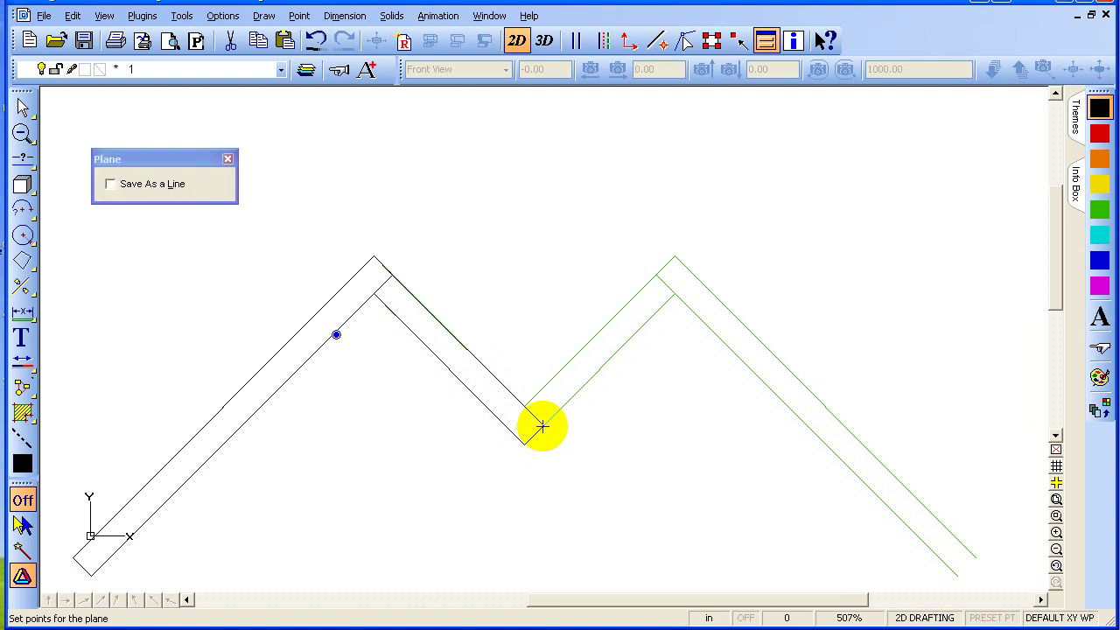
Draw a plane over the third leg, rising from the valley to the inner corners of the second peak.
{"action": "left_click", "coordinate": [543, 425]}
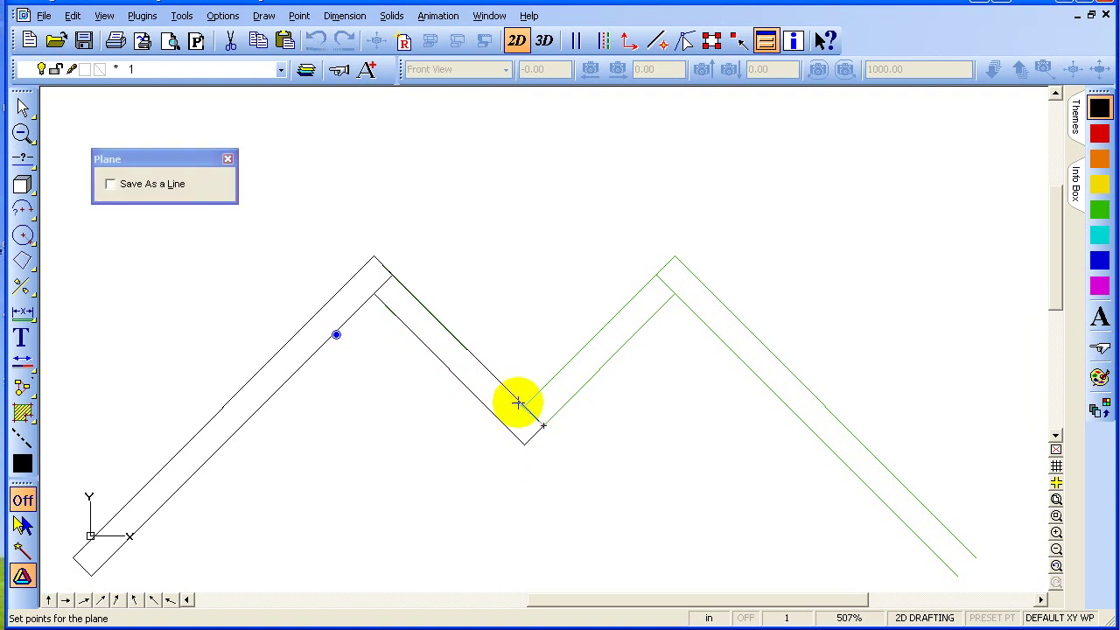
{"action": "left_click", "coordinate": [524, 406]}
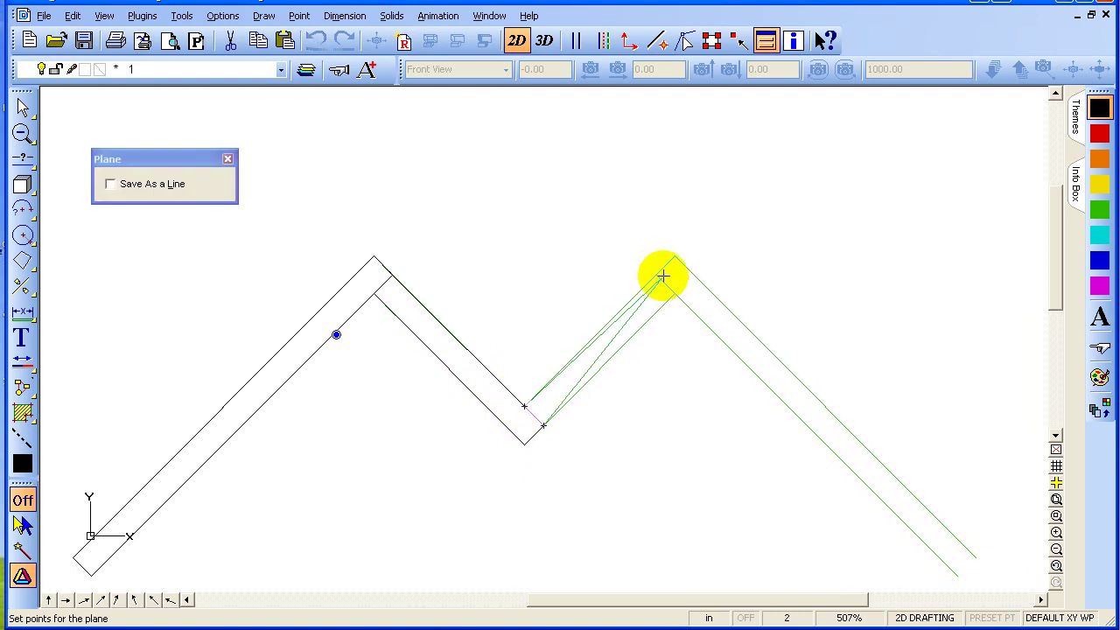
{"action": "left_click", "coordinate": [654, 276]}
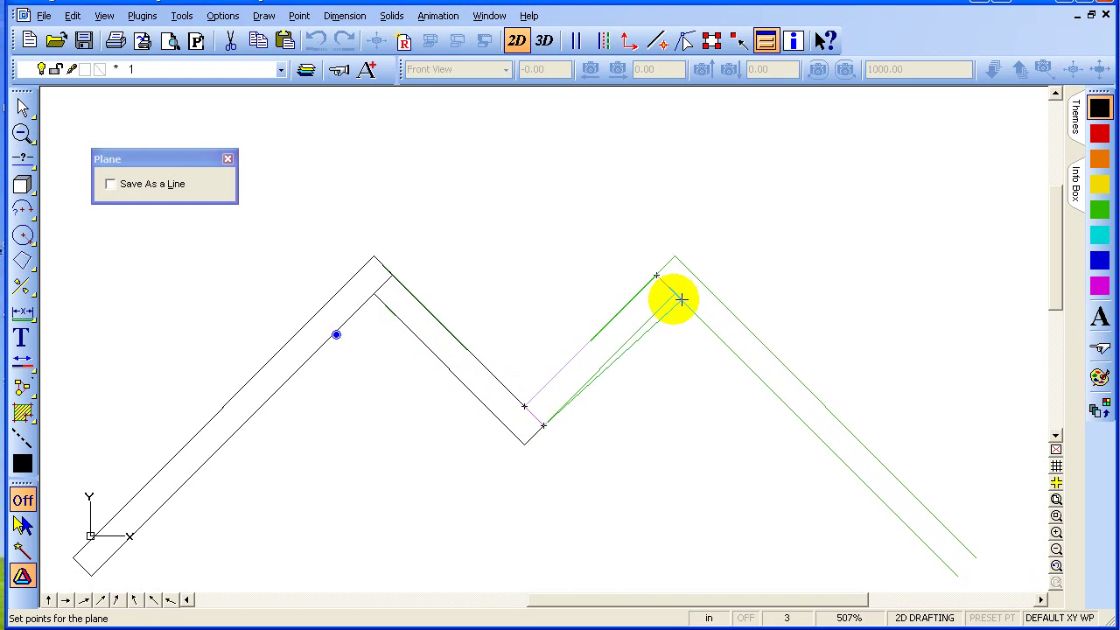
{"action": "left_click", "coordinate": [672, 294]}
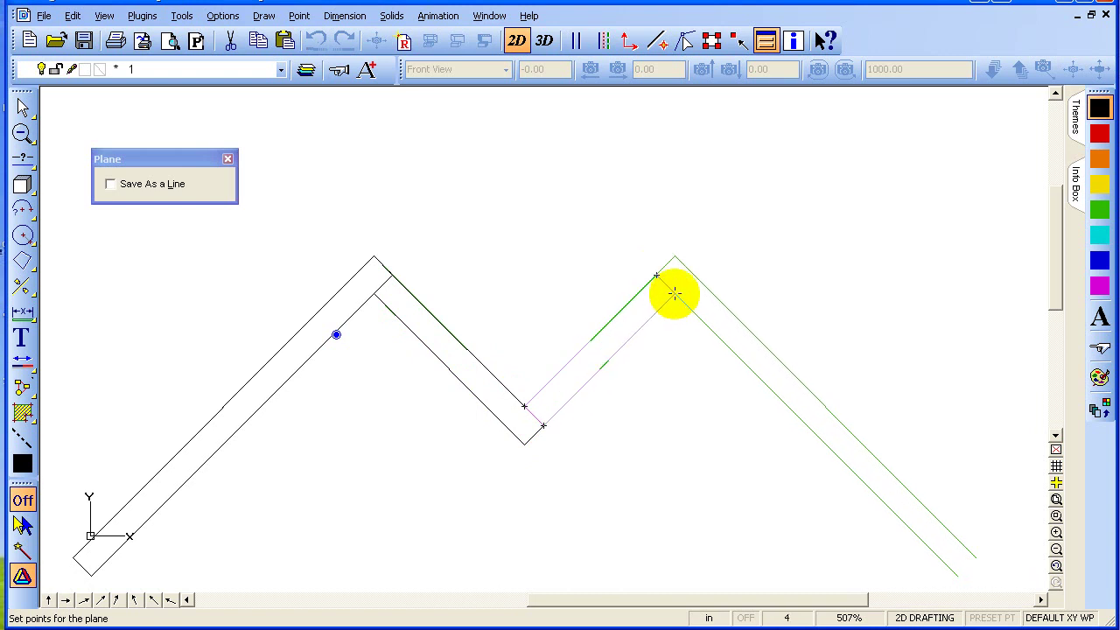
{"action": "double_click", "coordinate": [673, 293]}
{"action": "key", "text": "Return"}
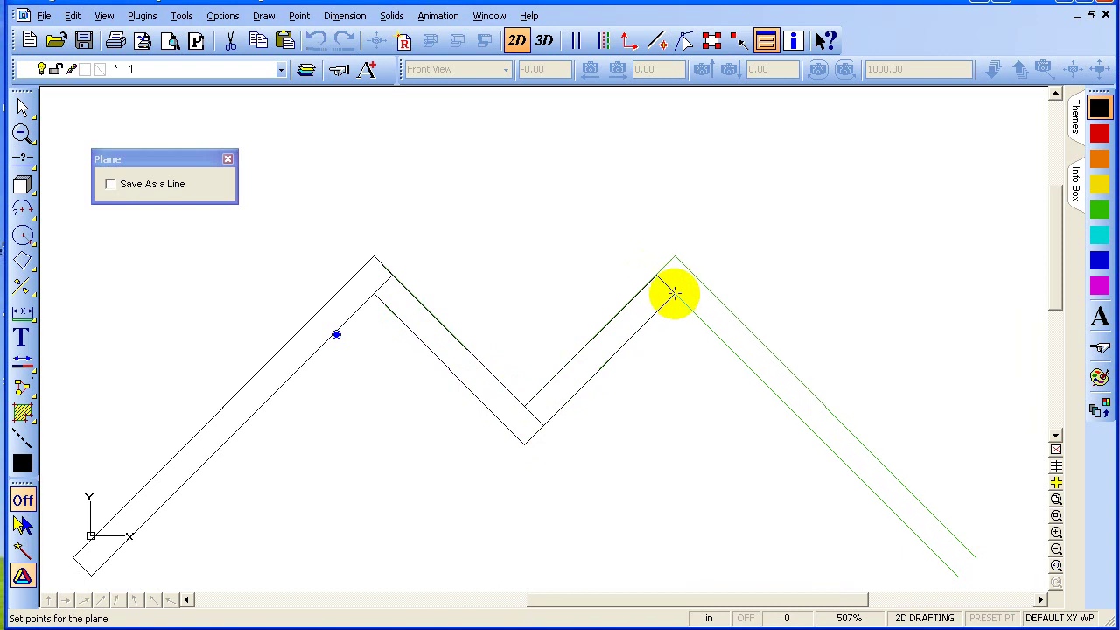
Draw a plane over the last leg, from the second peak's corners down to the far lower end.
{"action": "left_click", "coordinate": [670, 292]}
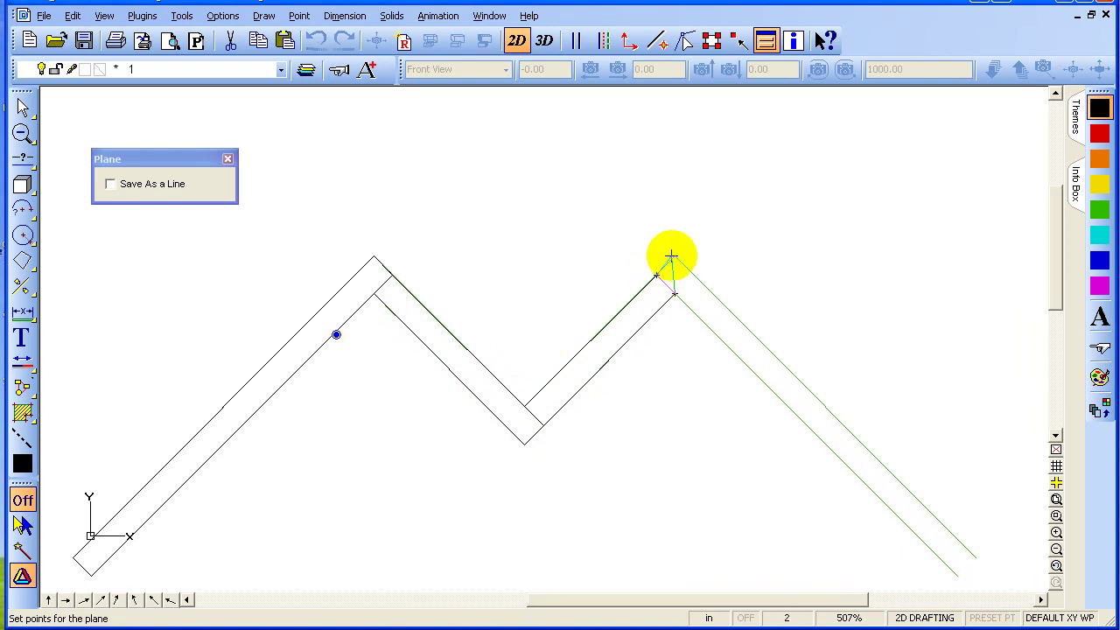
{"action": "left_click", "coordinate": [674, 256]}
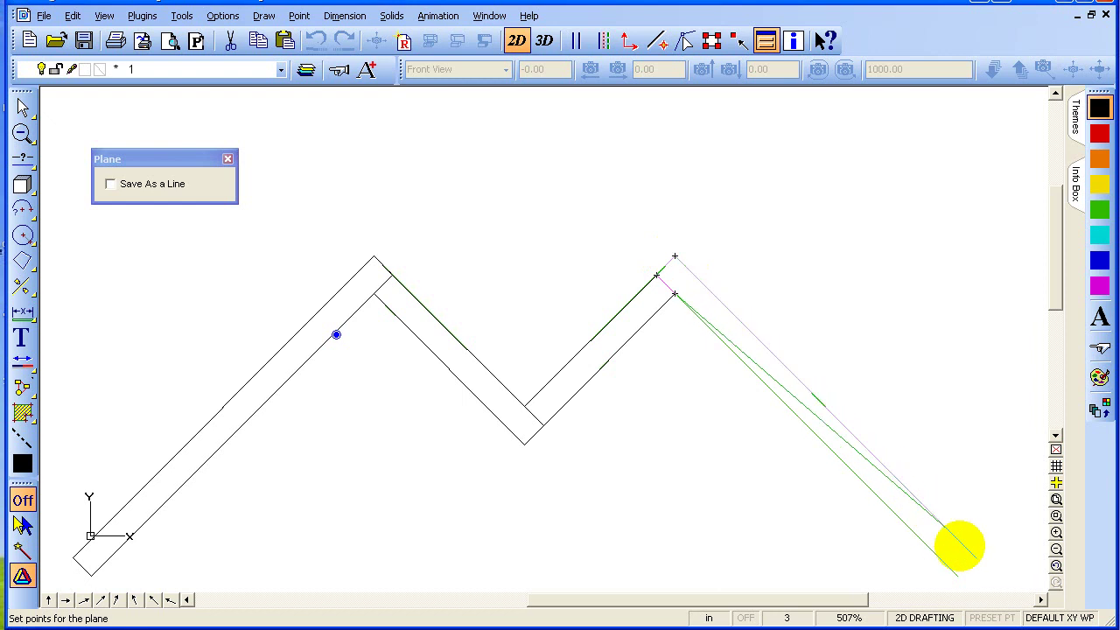
{"action": "left_click", "coordinate": [975, 557]}
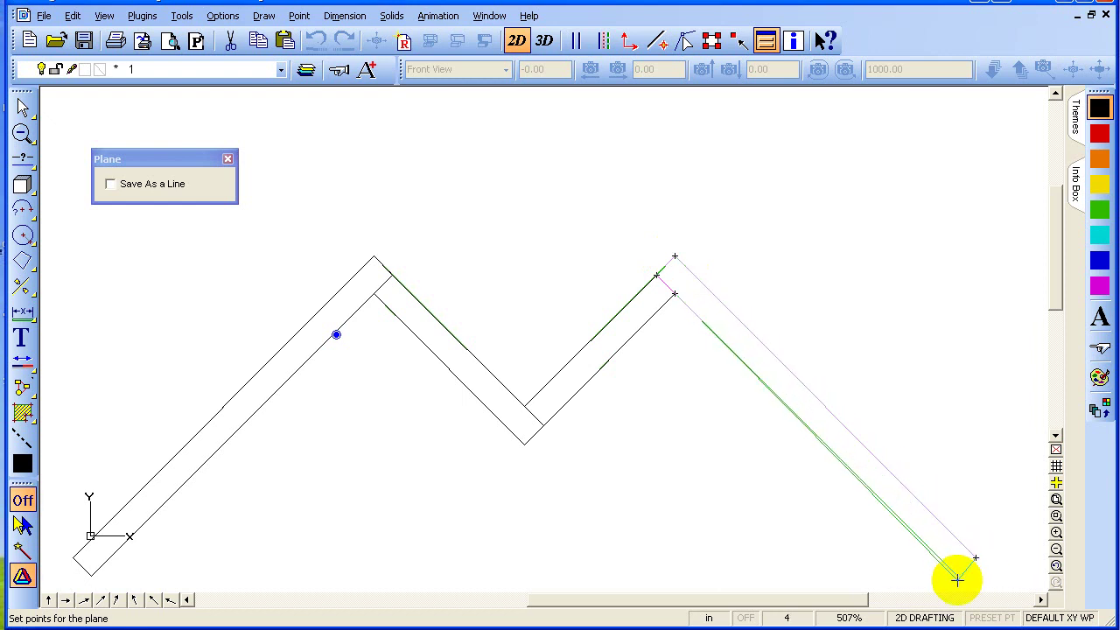
{"action": "left_click", "coordinate": [957, 574]}
{"action": "key", "text": "Return"}
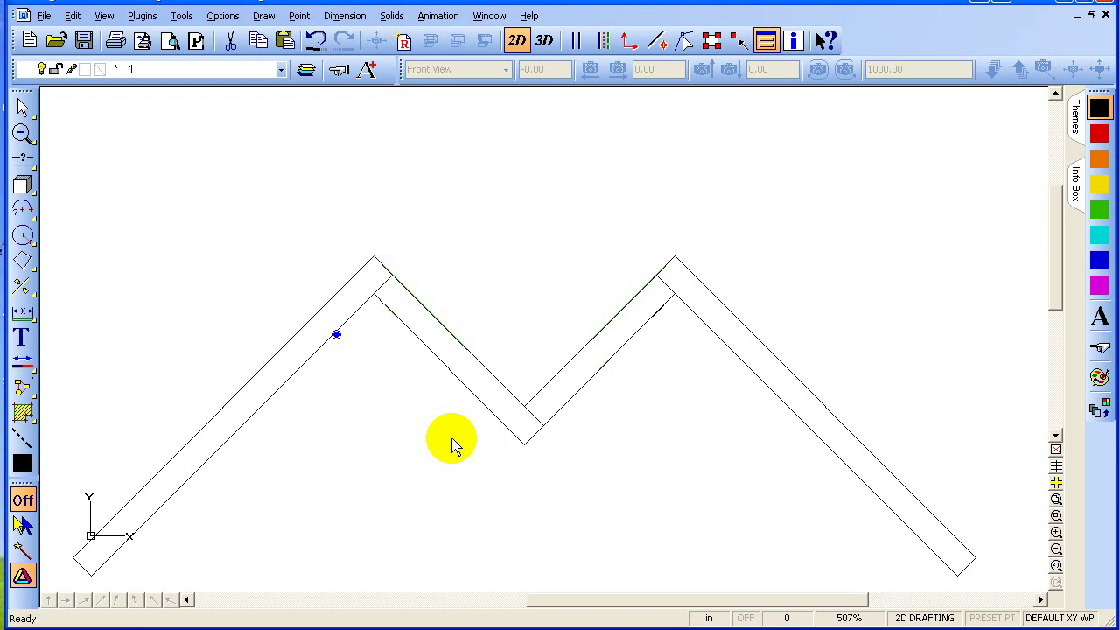
Select all green (47, 187, 0) lines with the selection filter by color and delete them, keeping the black planes.
{"action": "key", "text": "shift+f"}
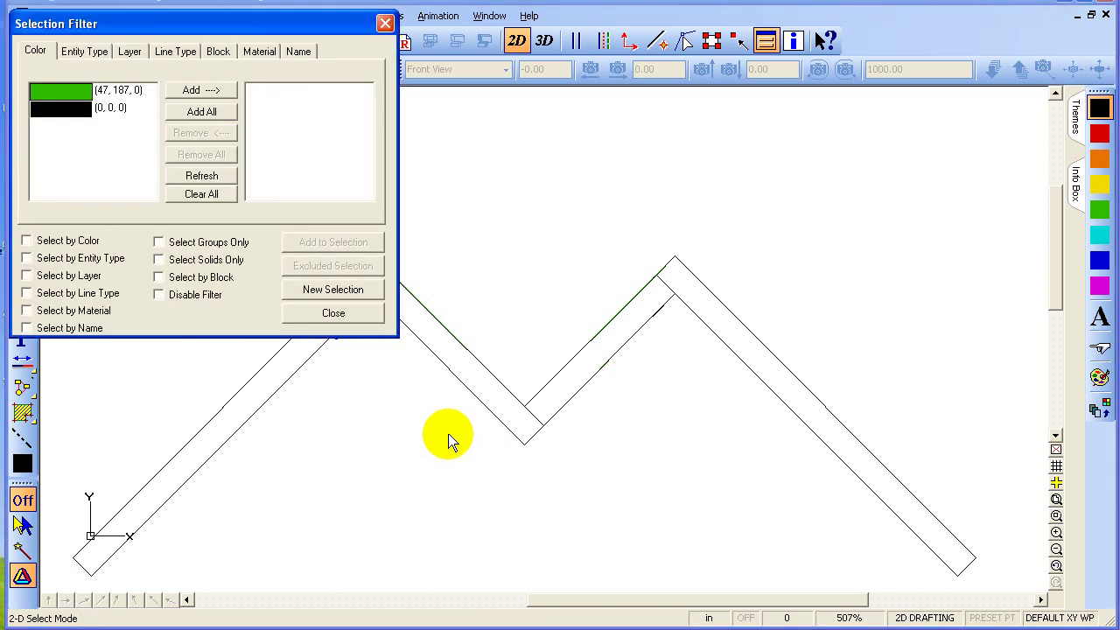
{"action": "left_click_drag", "start_coordinate": [167, 27], "coordinate": [254, 136]}
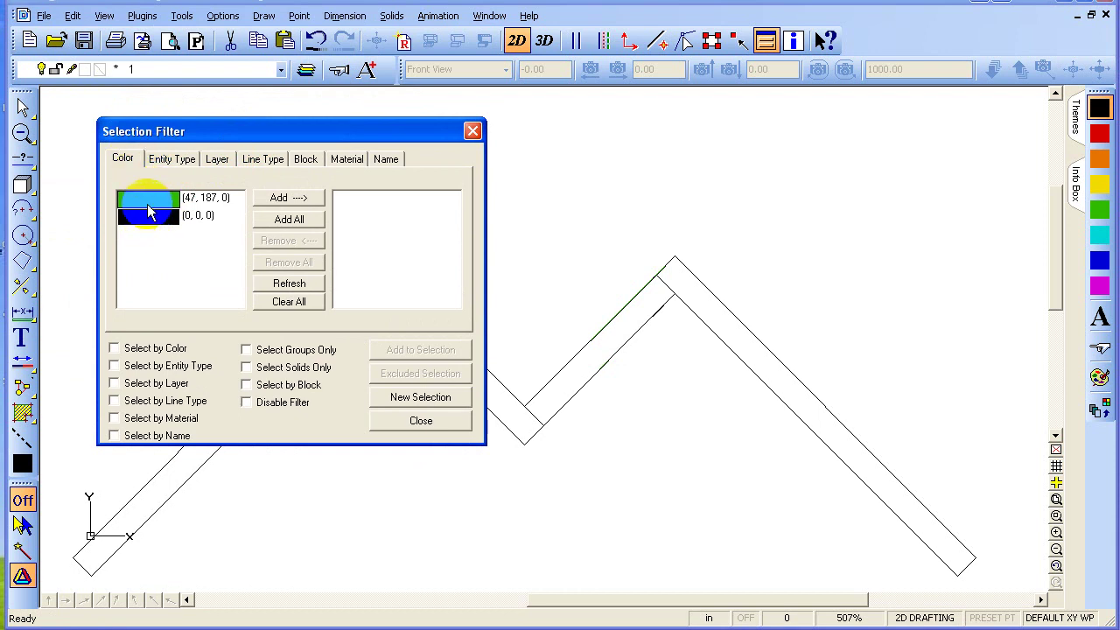
{"action": "left_click", "coordinate": [280, 197]}
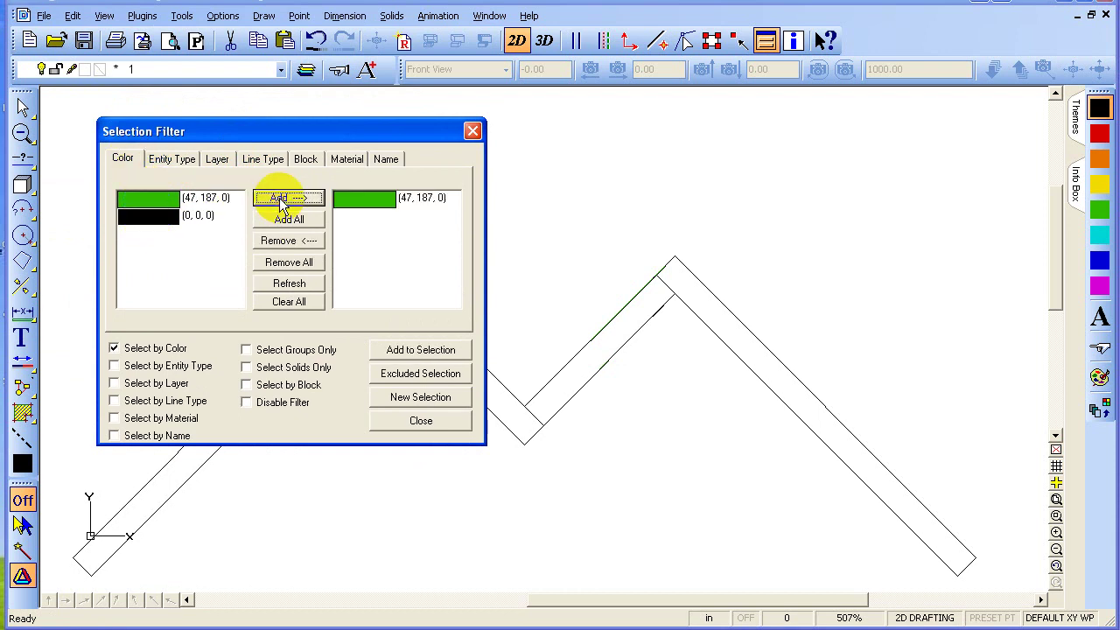
{"action": "left_click", "coordinate": [411, 354]}
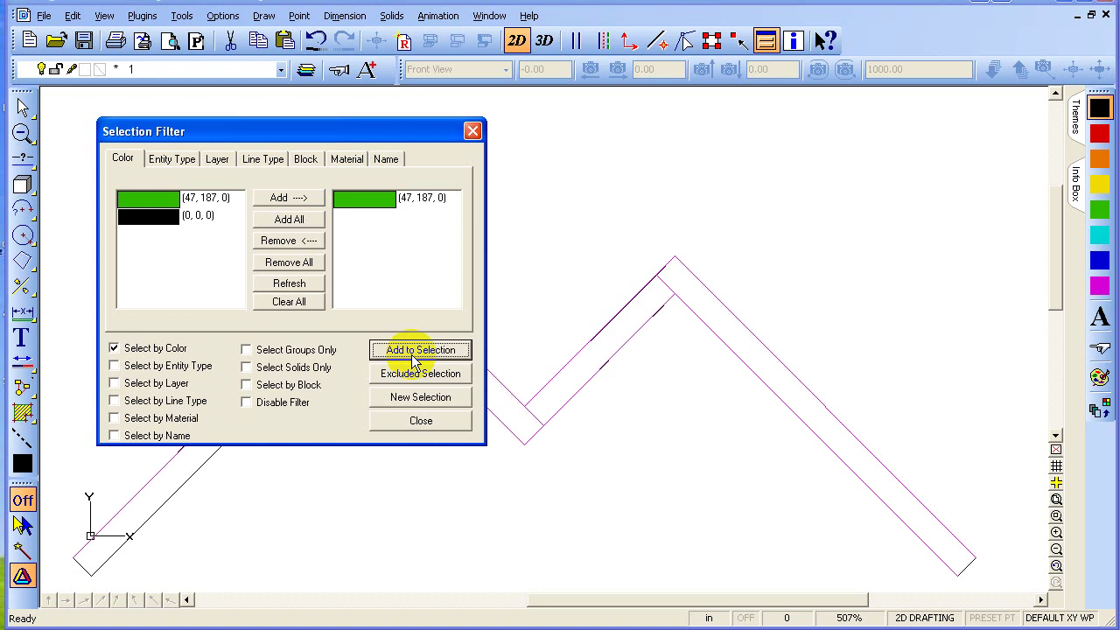
{"action": "left_click", "coordinate": [420, 419]}
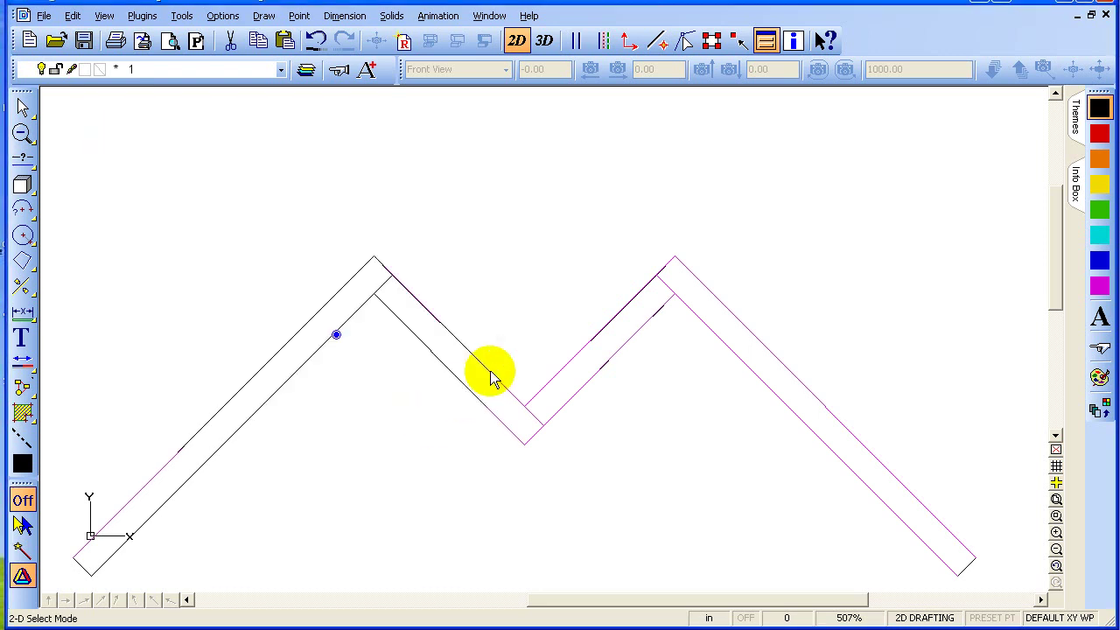
{"action": "left_click", "coordinate": [490, 370]}
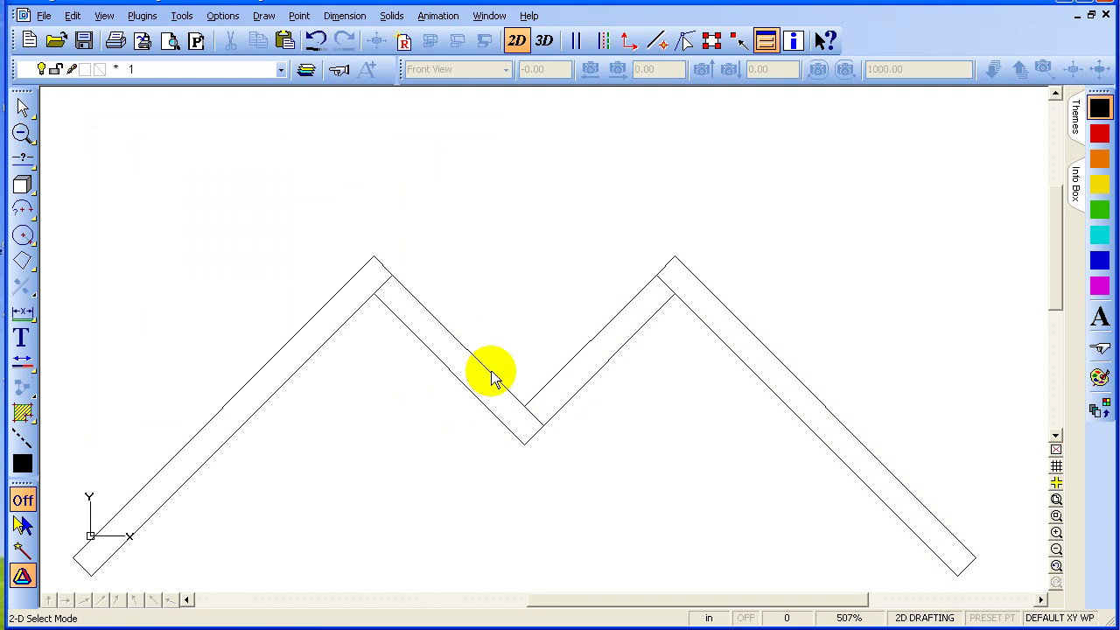
Switch the drawing to 3D and set the main view's projection to Parallel.
{"action": "left_click", "coordinate": [544, 39]}
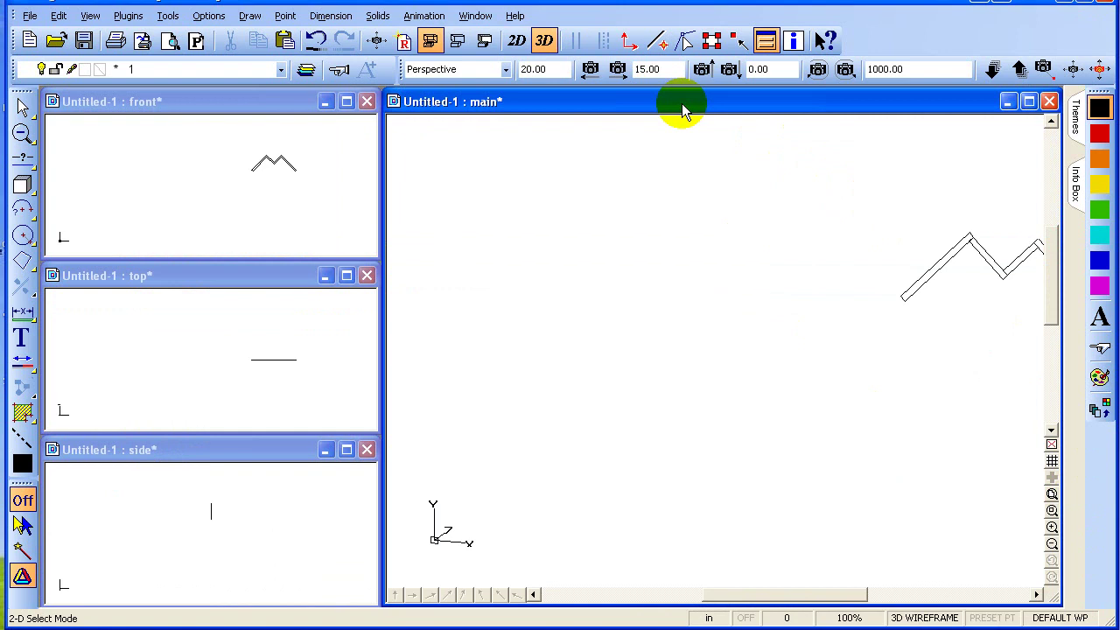
{"action": "left_click", "coordinate": [504, 70]}
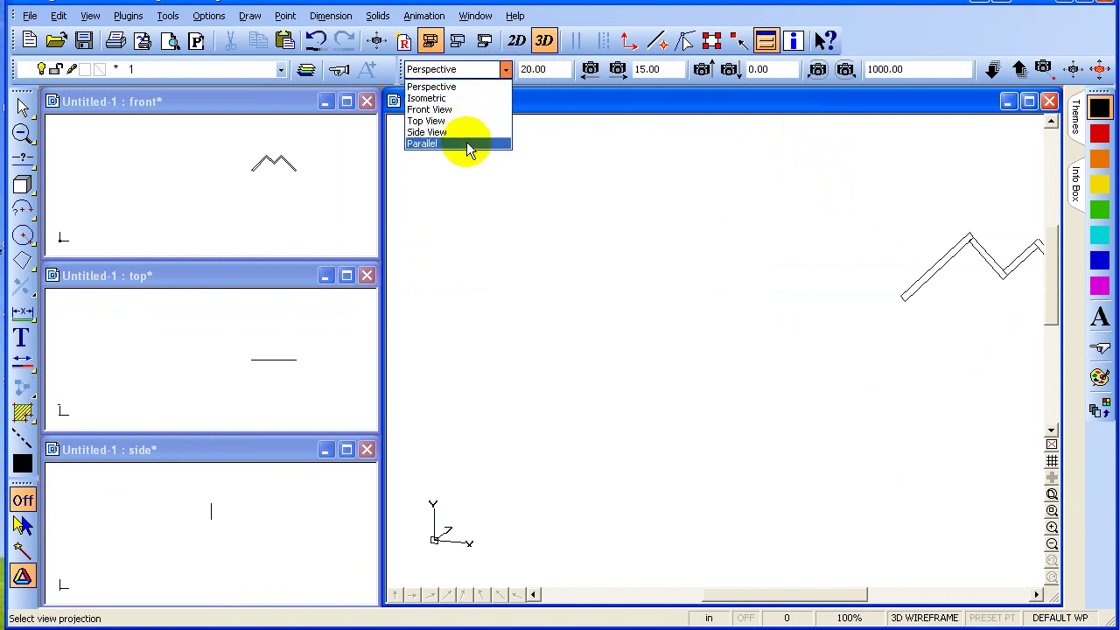
{"action": "left_click", "coordinate": [467, 145]}
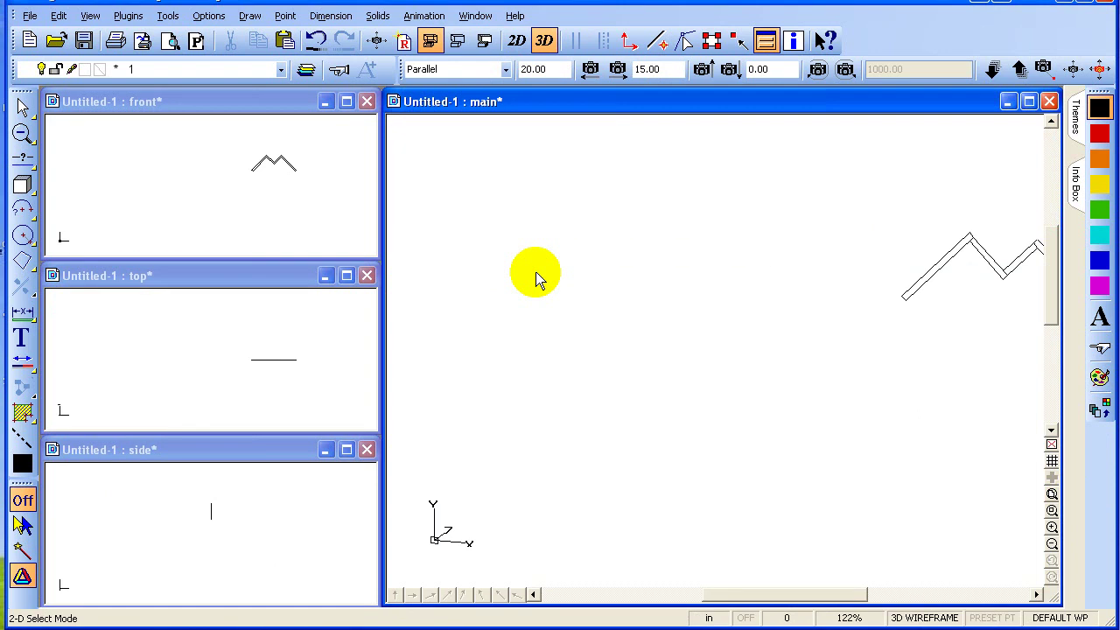
{"action": "key", "text": "ctrl+shift+e"}
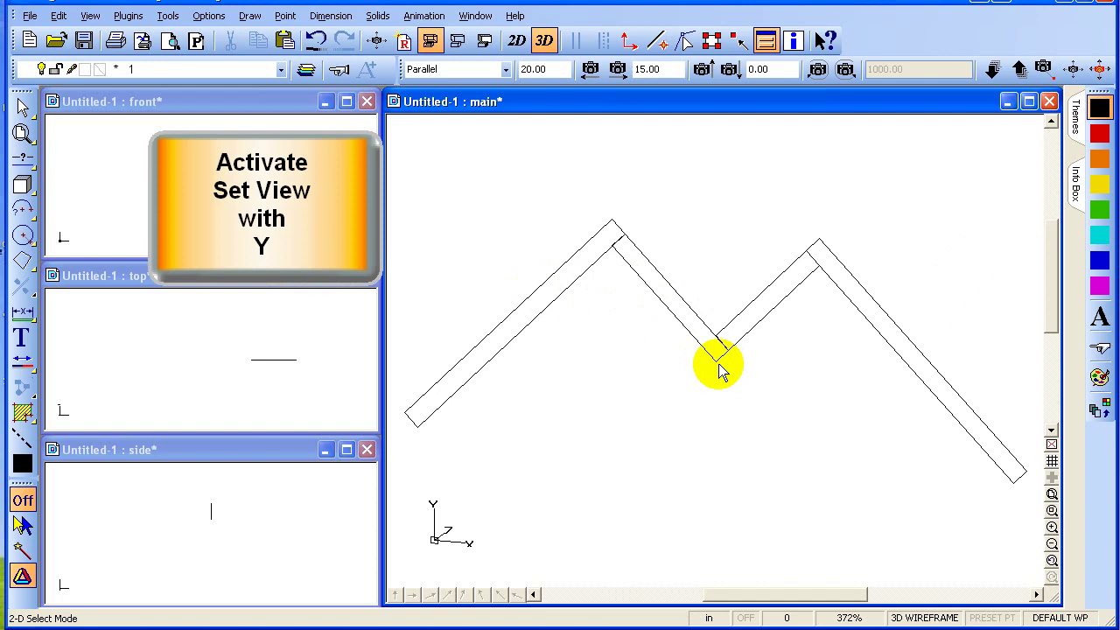
Orbit the main view slightly with Set View to see the M outline at an angle.
{"action": "key", "text": "y"}
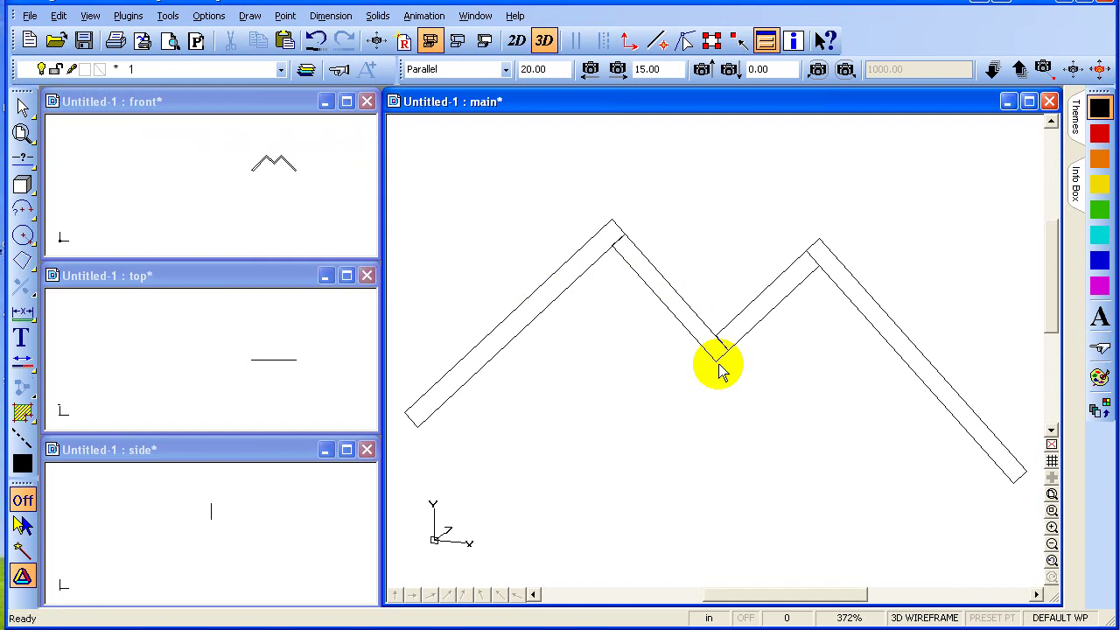
{"action": "left_click_drag", "start_coordinate": [719, 371], "coordinate": [658, 362]}
{"action": "left_click_drag", "start_coordinate": [605, 377], "coordinate": [640, 376]}
{"action": "key", "text": "Return"}
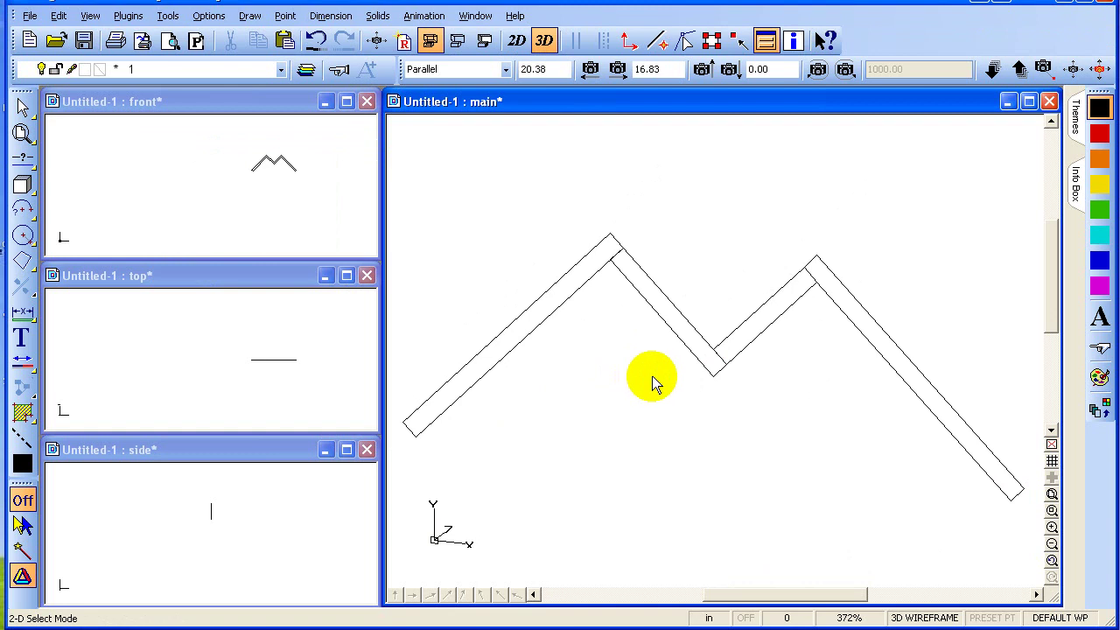
Set the view target at the valley's lowest corner and orbit the main view around it to about 16.62 and 22.50 degrees.
{"action": "left_click", "coordinate": [1046, 69]}
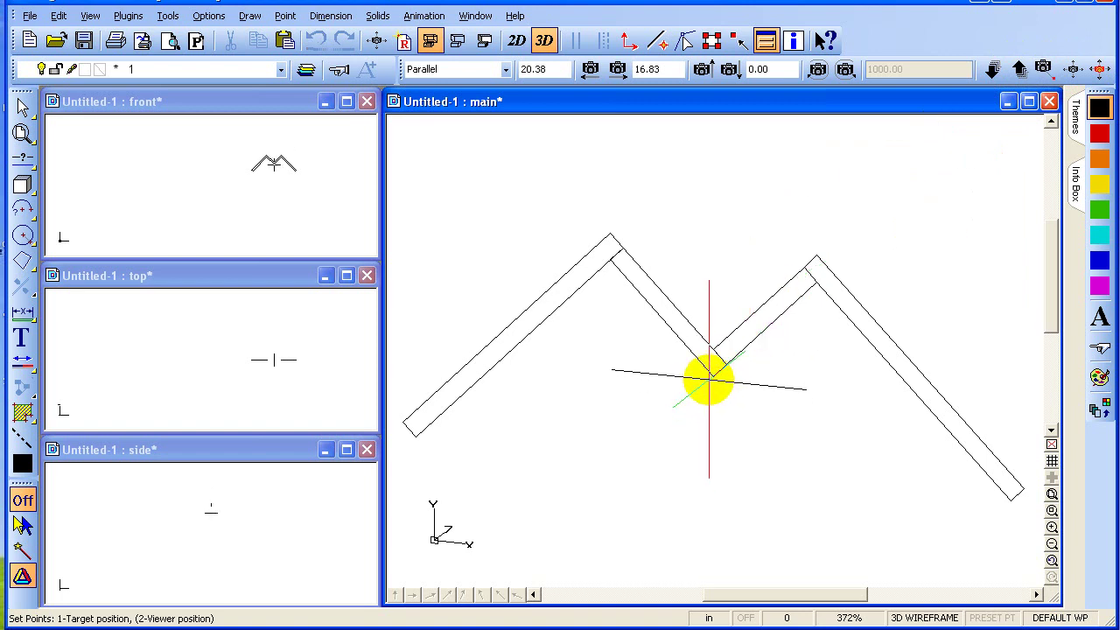
{"action": "left_click", "coordinate": [713, 374]}
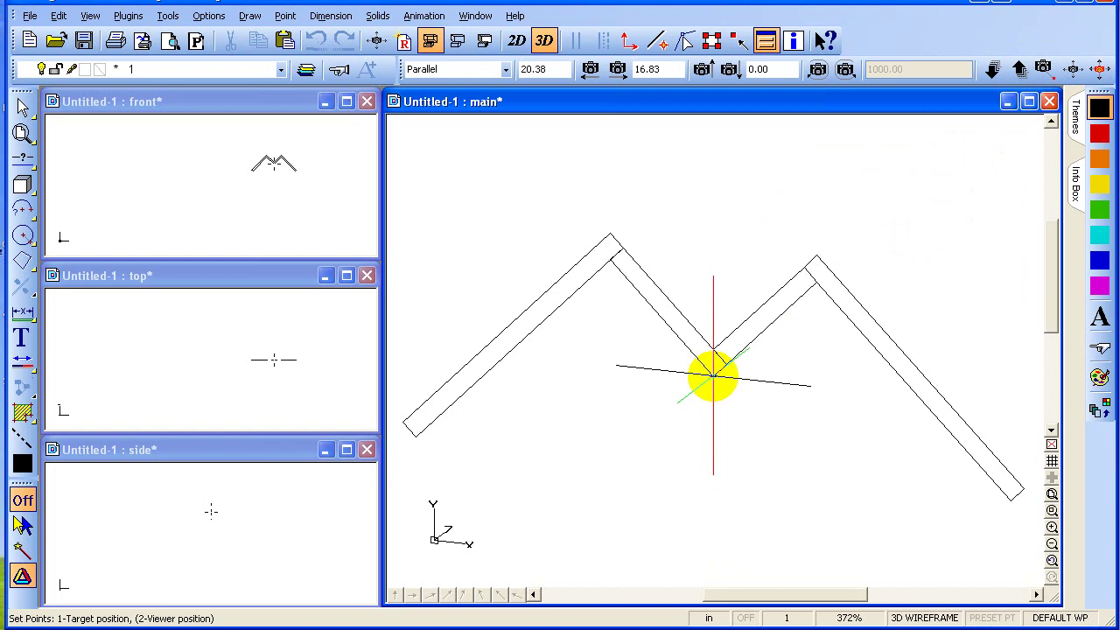
{"action": "left_click", "coordinate": [713, 374]}
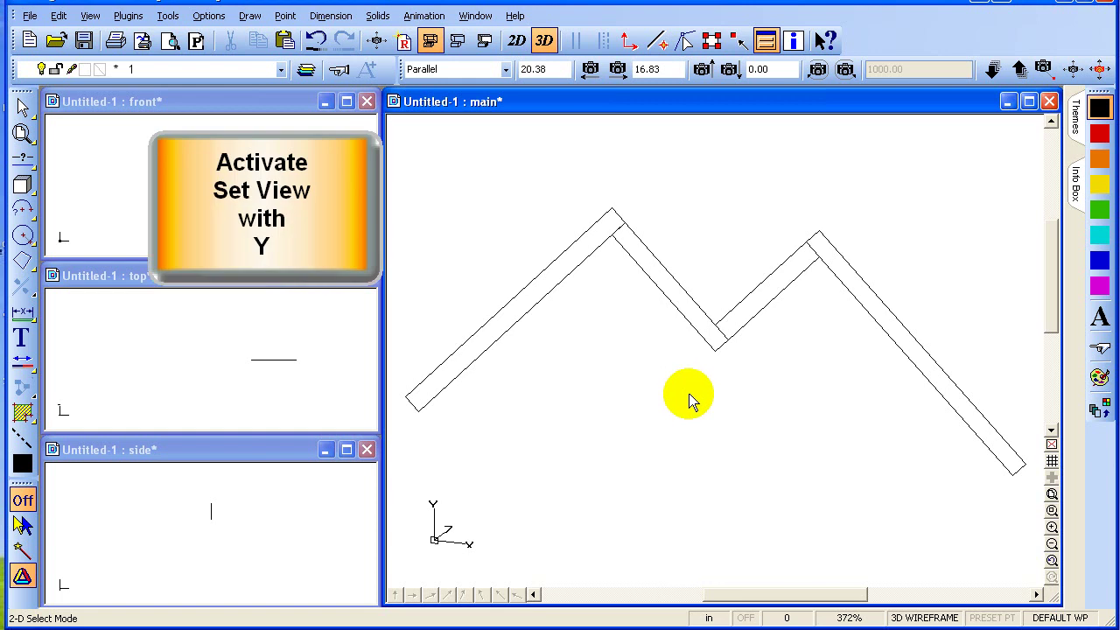
{"action": "key", "text": "y"}
{"action": "key", "text": "y"}
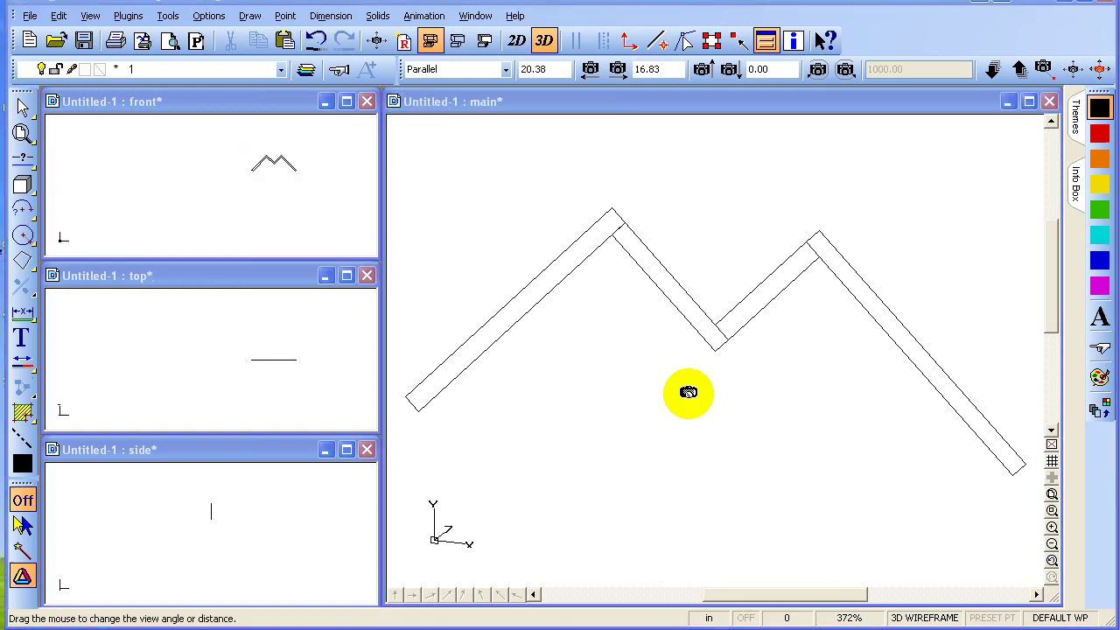
{"action": "left_click_drag", "start_coordinate": [704, 373], "coordinate": [842, 373]}
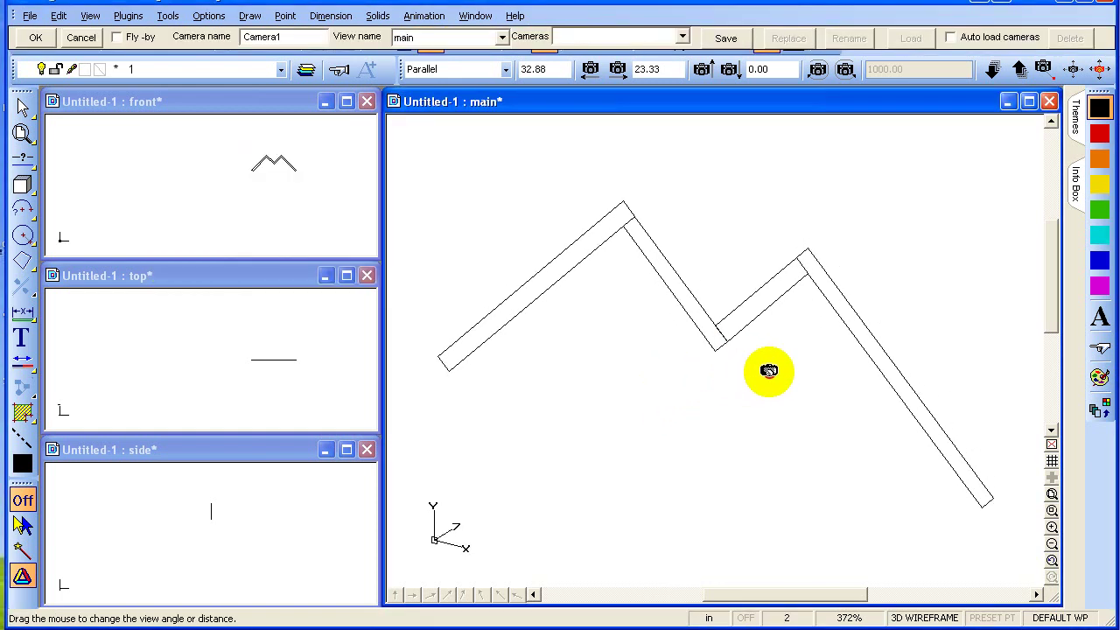
{"action": "left_click_drag", "start_coordinate": [720, 392], "coordinate": [641, 374]}
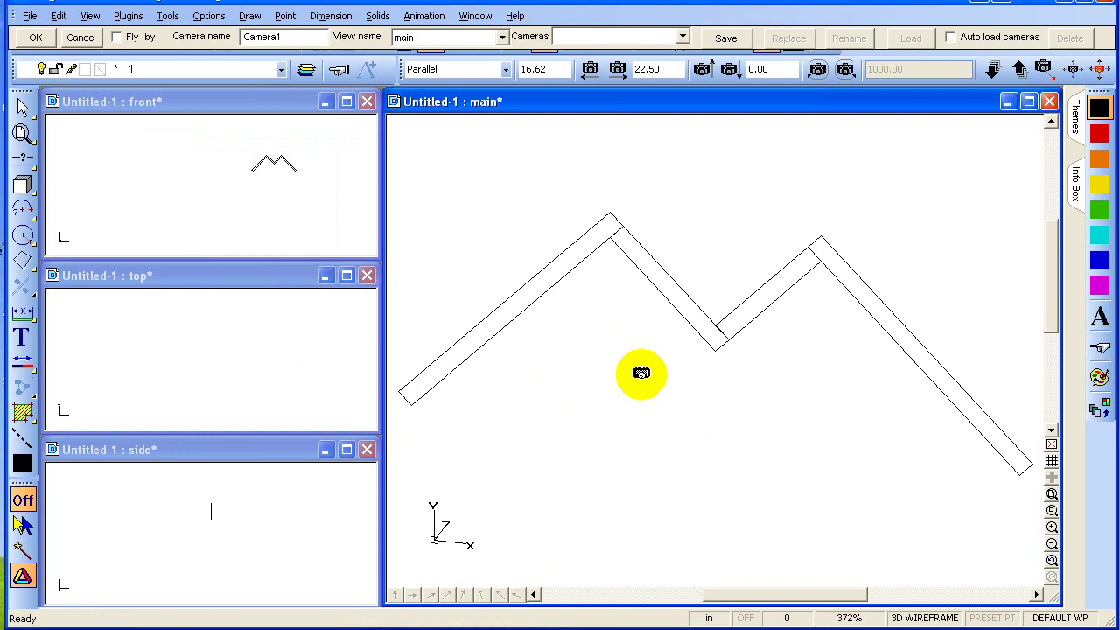
{"action": "key", "text": "Escape"}
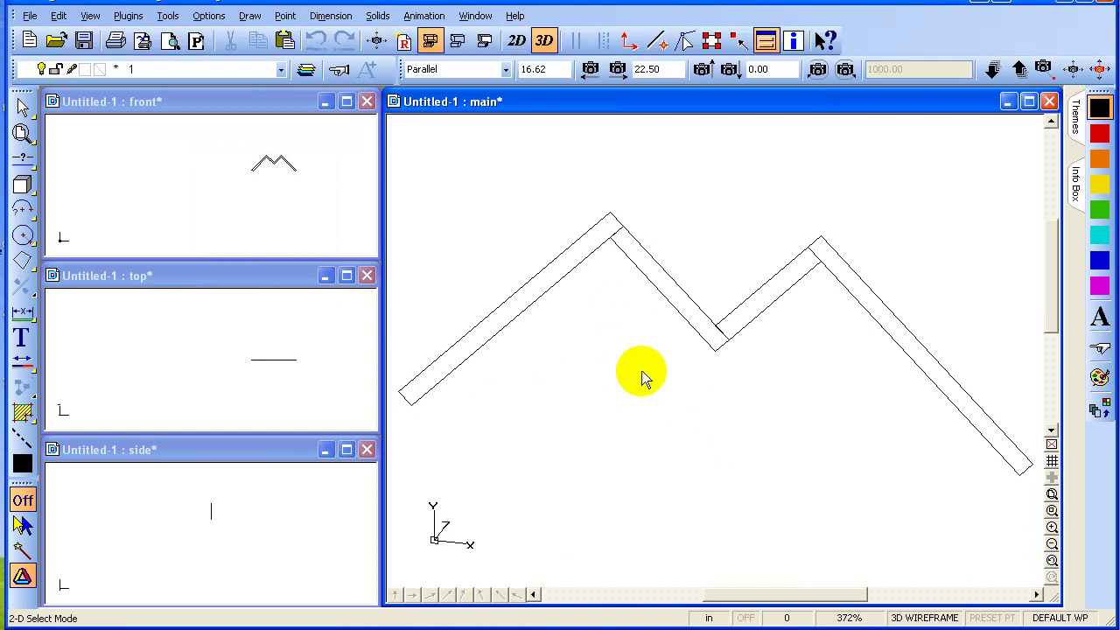
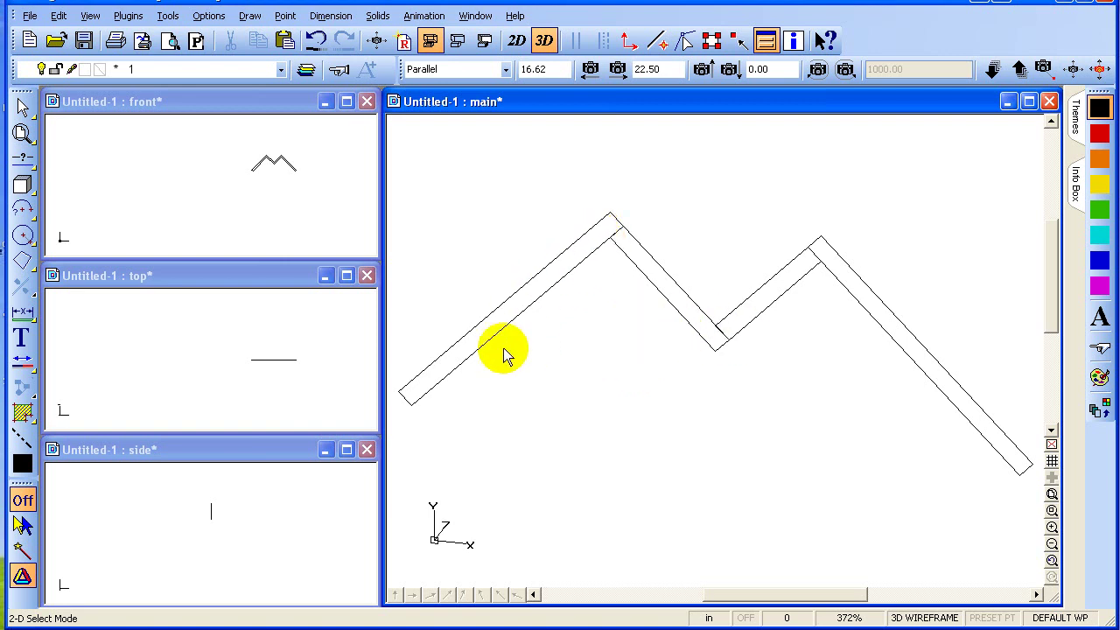
Extrude the first leg's plane from its lower end corner by a relative move of 6' in DZ.
{"action": "left_click", "coordinate": [458, 357]}
{"action": "left_click", "coordinate": [458, 357]}
{"action": "key", "text": "Escape"}
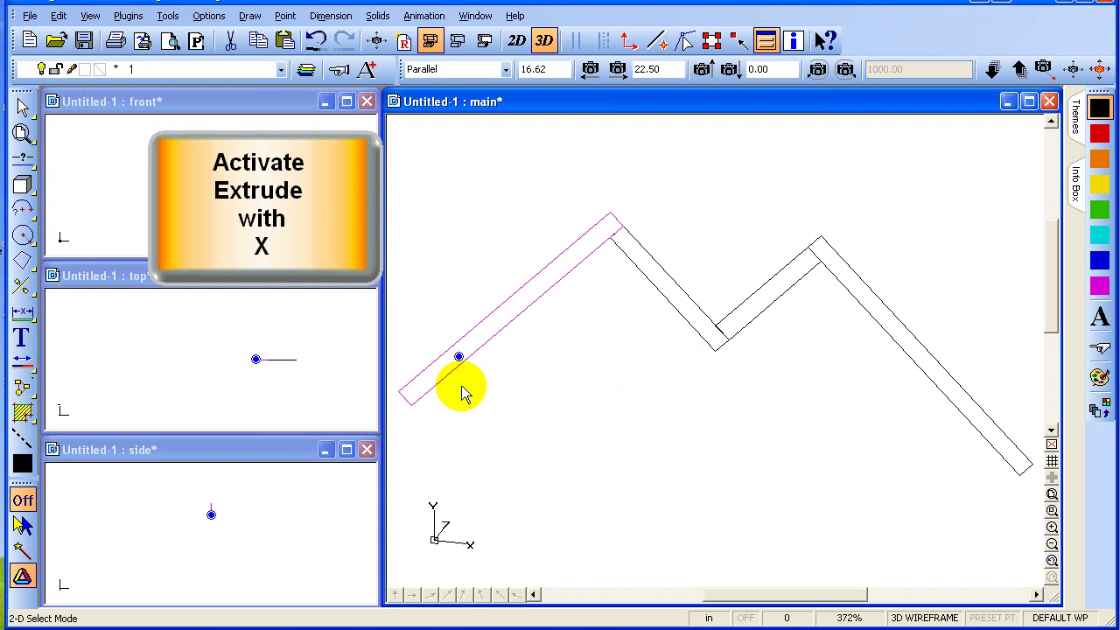
{"action": "key", "text": "x"}
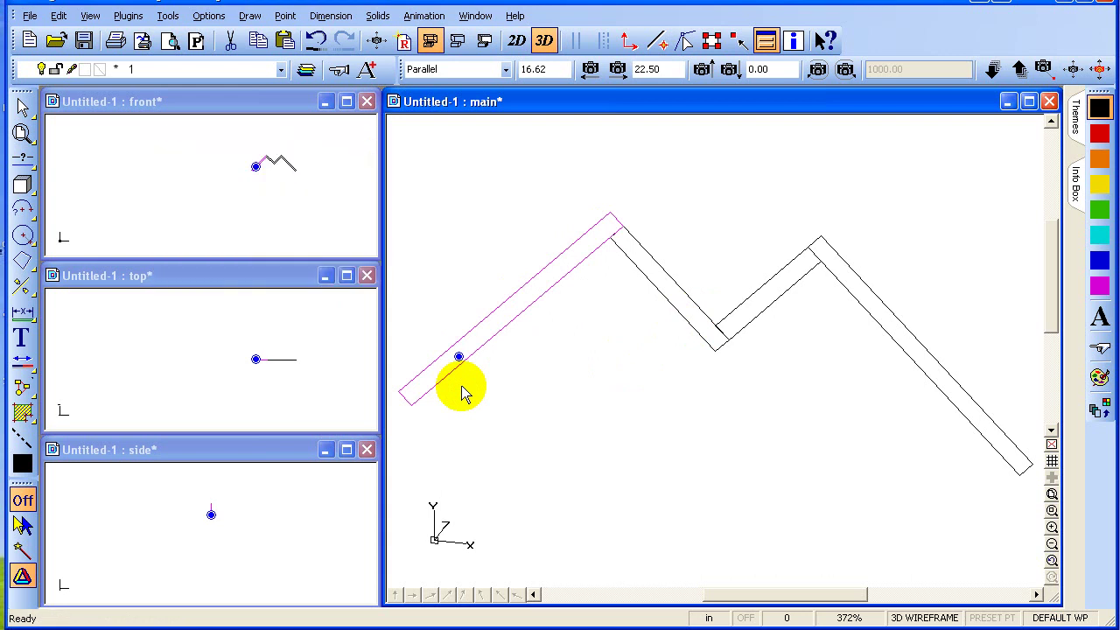
{"action": "key", "text": "x"}
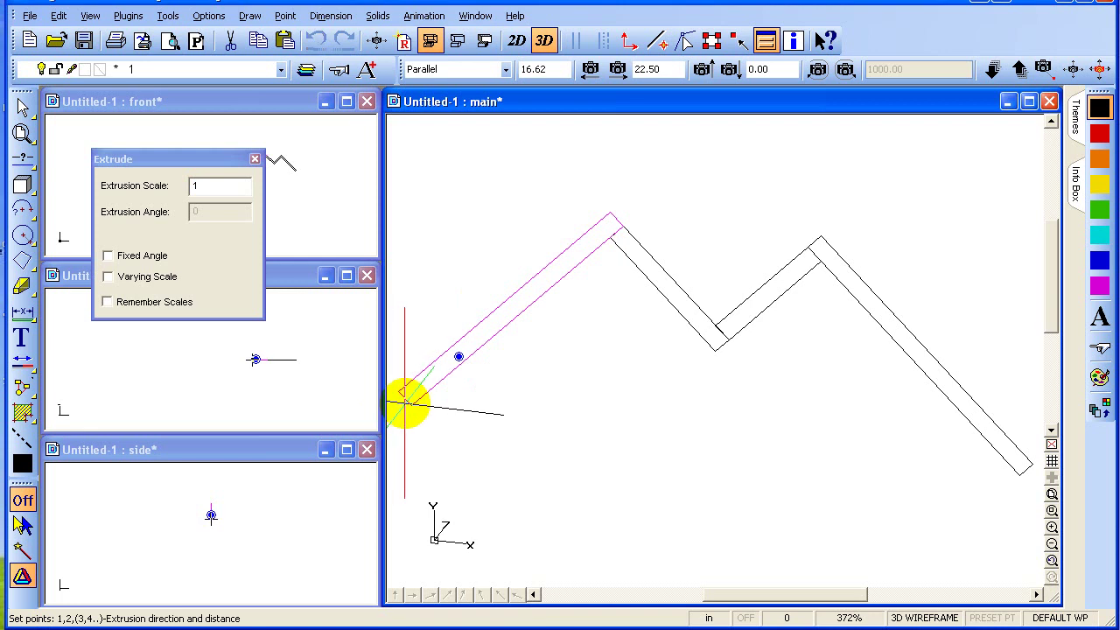
{"action": "left_click", "coordinate": [409, 403]}
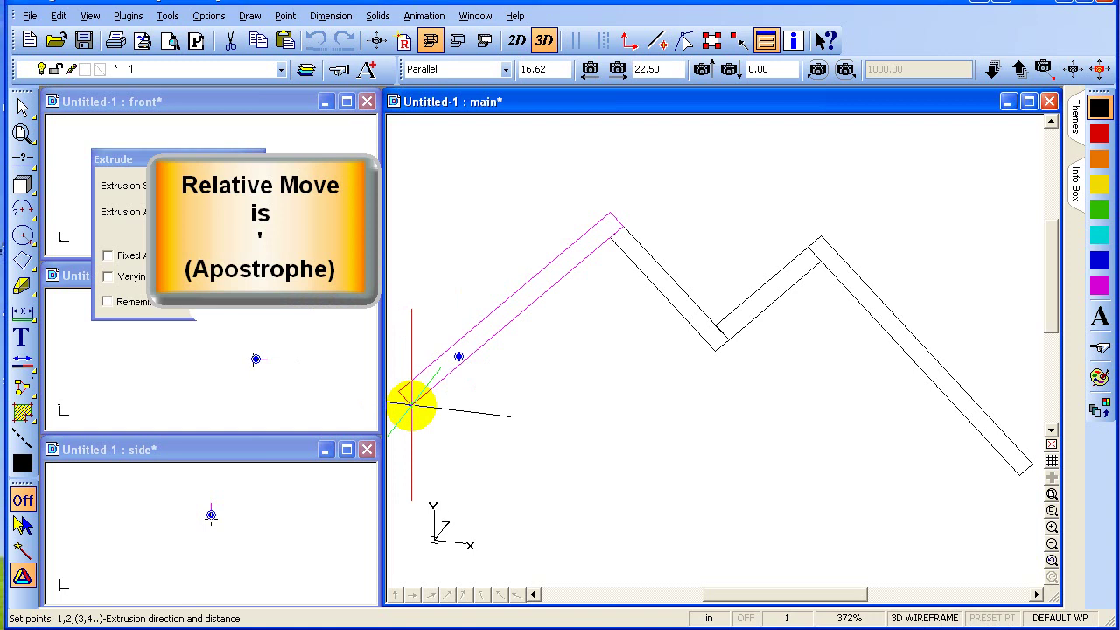
{"action": "key", "text": "apostrophe"}
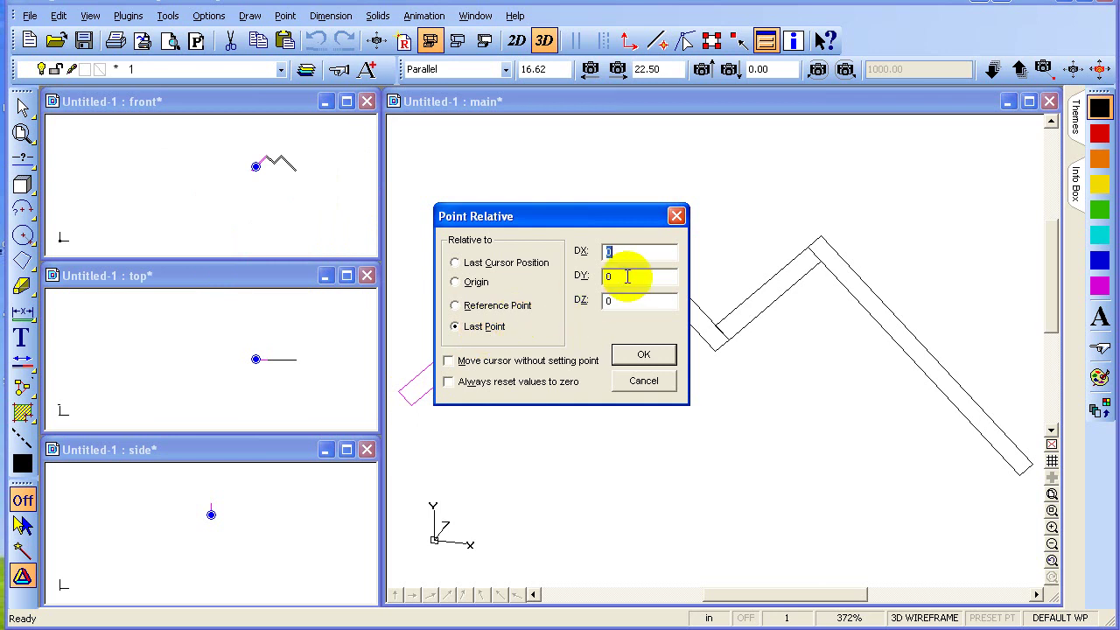
{"action": "key", "text": "Tab"}
{"action": "key", "text": "Tab"}
{"action": "type", "text": "6'"}
{"action": "key", "text": "Return"}
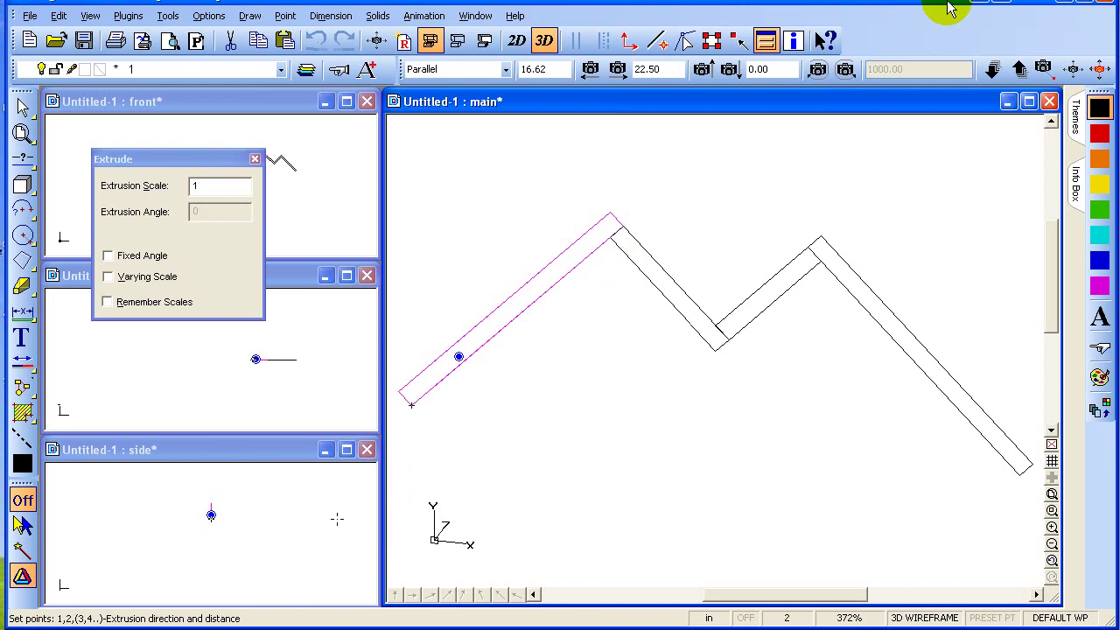
{"action": "key", "text": "Return"}
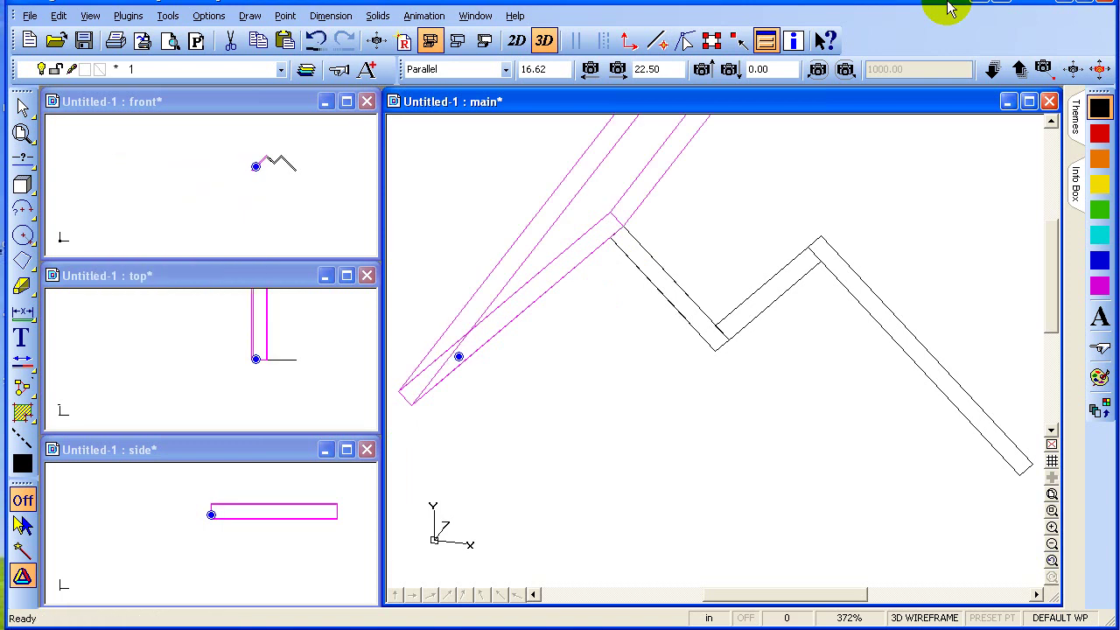
Extrude the second leg's plane from the first peak to the matching far corner of the extruded first leg.
{"action": "key", "text": "ctrl+shift+e"}
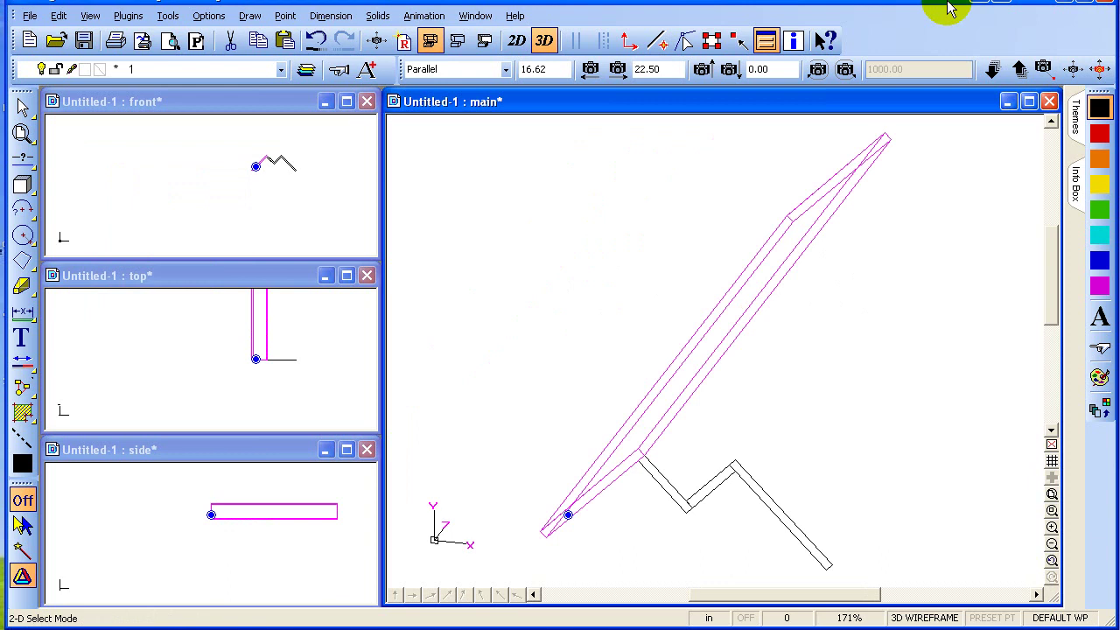
{"action": "left_click", "coordinate": [663, 480]}
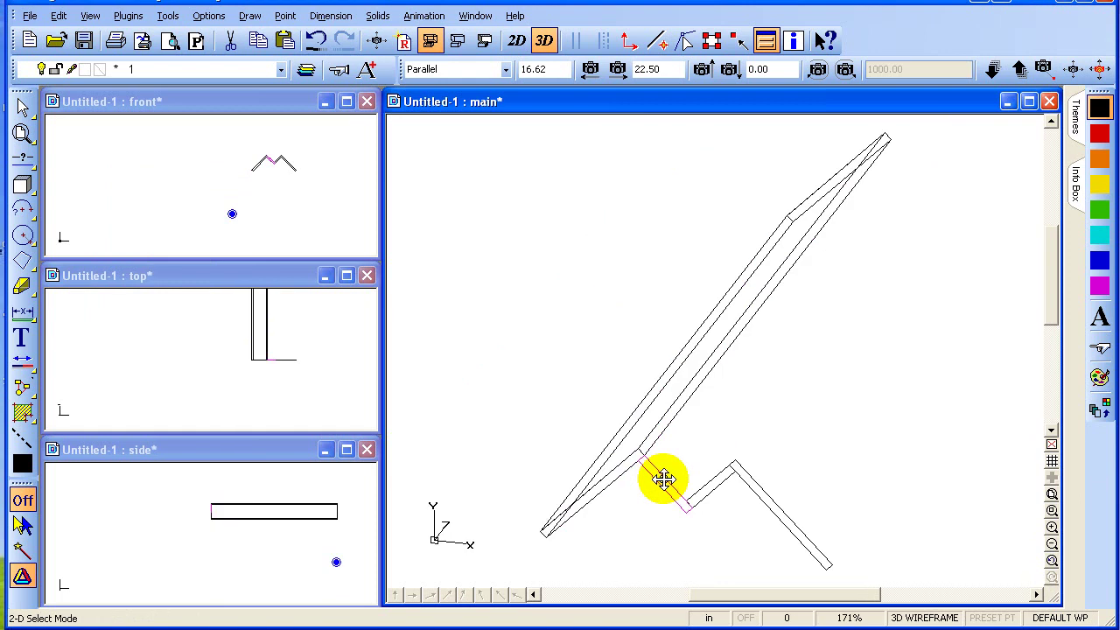
{"action": "key", "text": "e"}
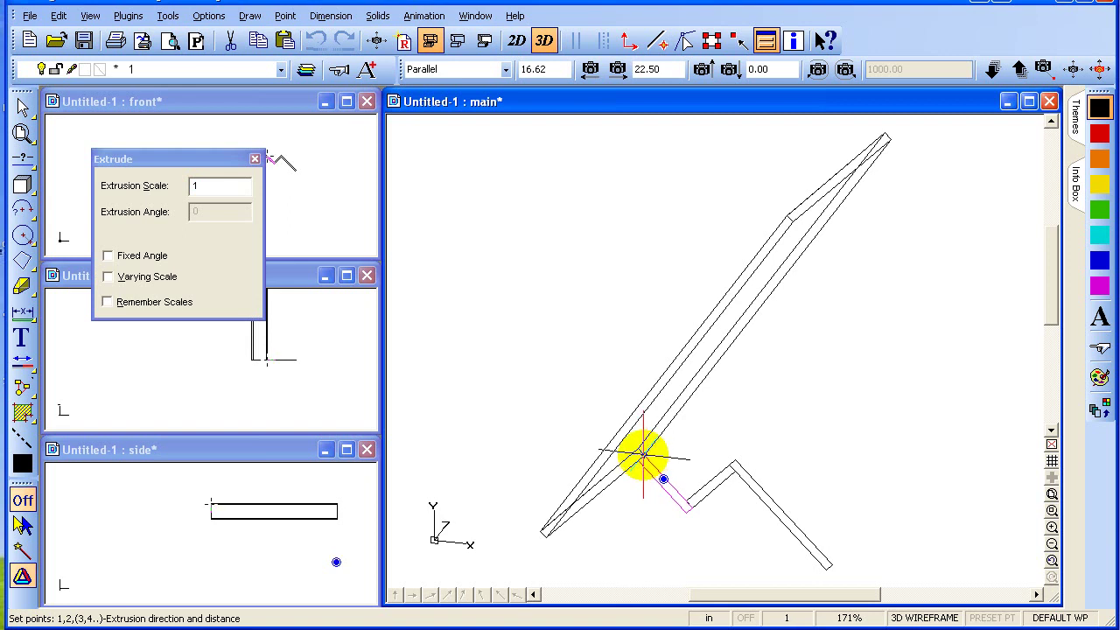
{"action": "left_click", "coordinate": [886, 138]}
{"action": "left_click", "coordinate": [886, 138]}
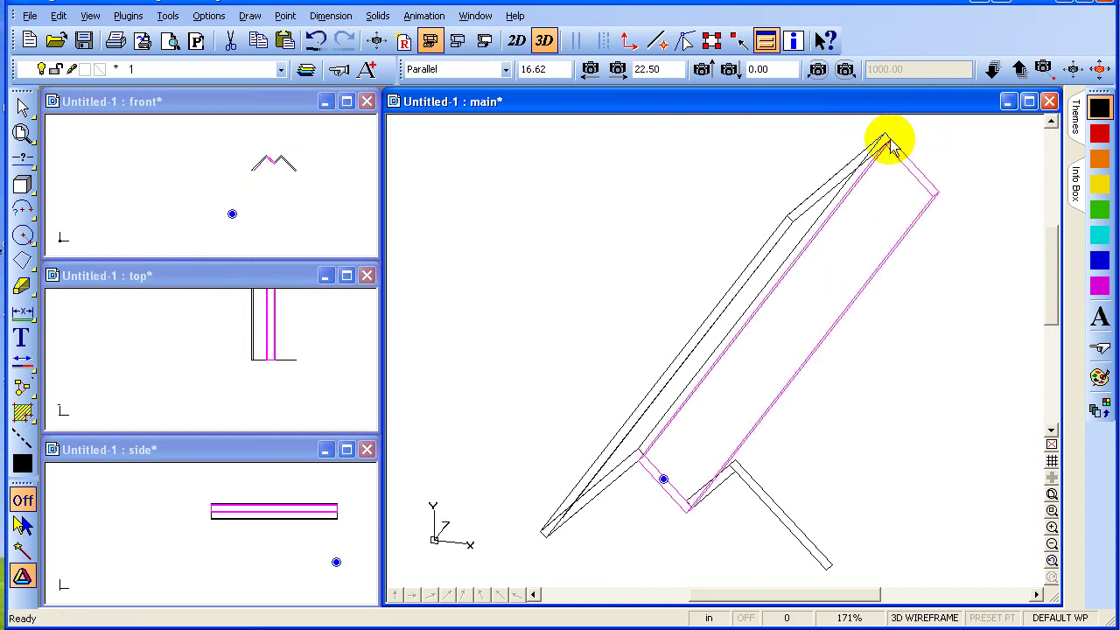
Extrude the third leg's plane from the valley corner to the matching far corner of the extruded second leg.
{"action": "left_click", "coordinate": [721, 478]}
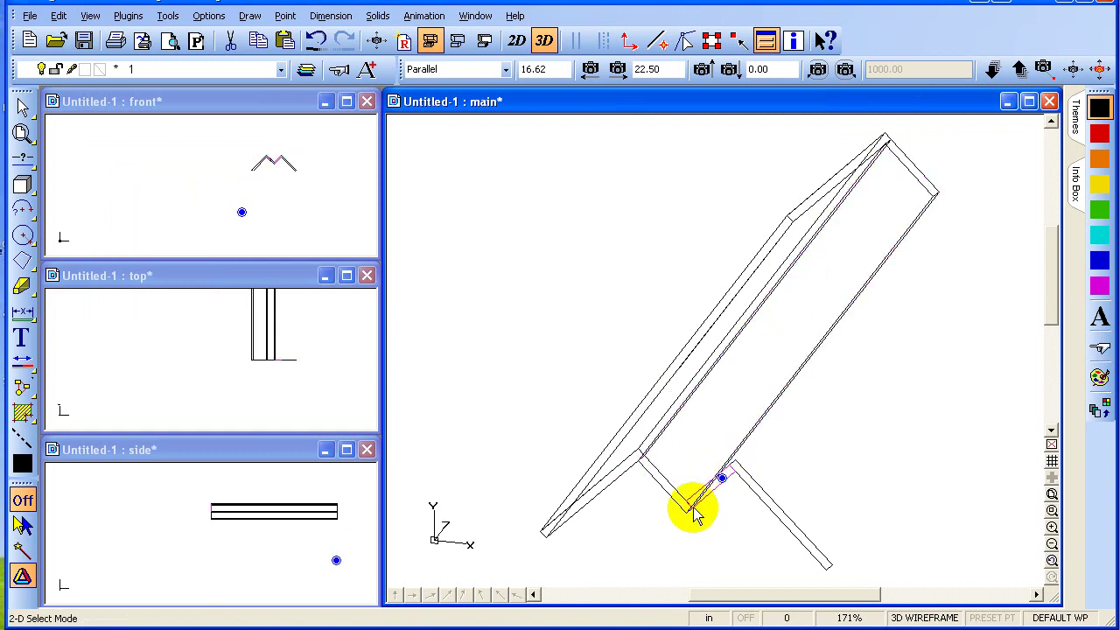
{"action": "key", "text": "e"}
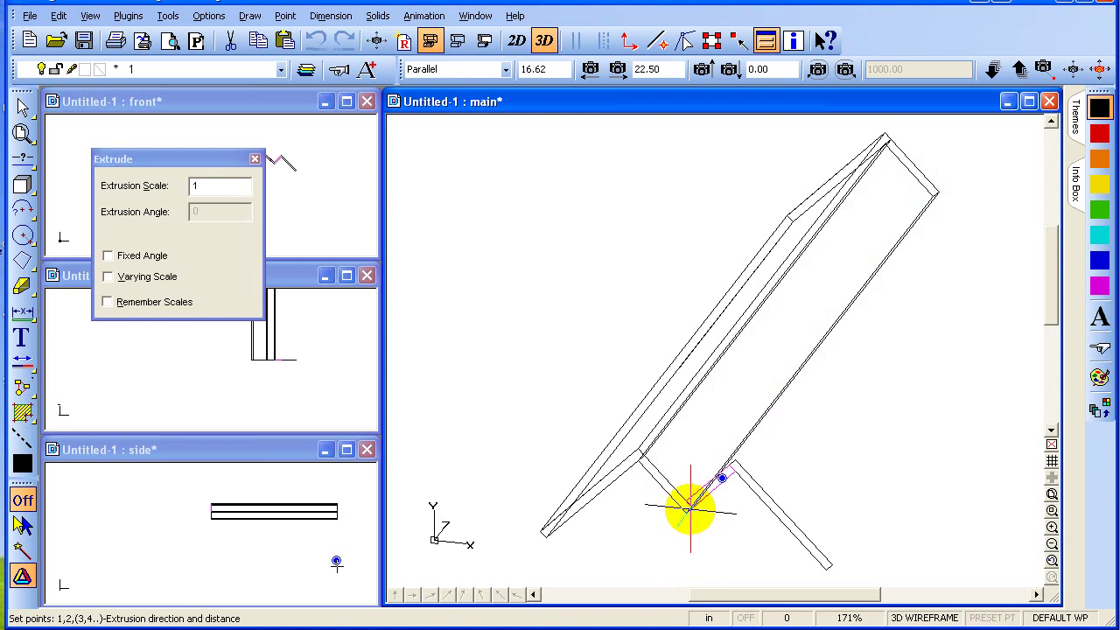
{"action": "left_click", "coordinate": [691, 507]}
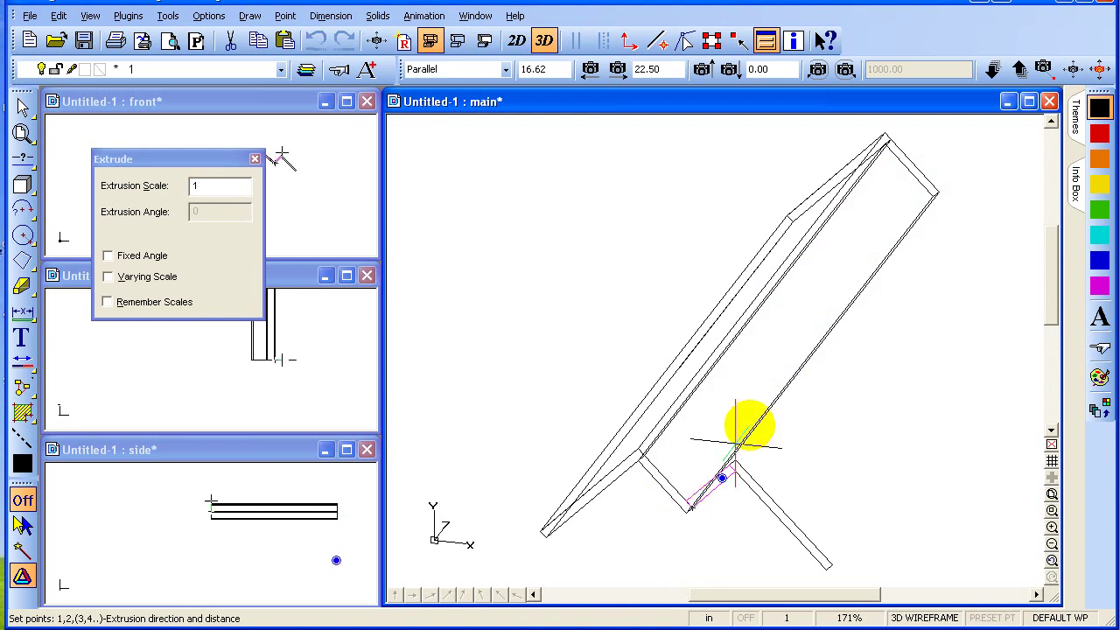
{"action": "left_click", "coordinate": [938, 191]}
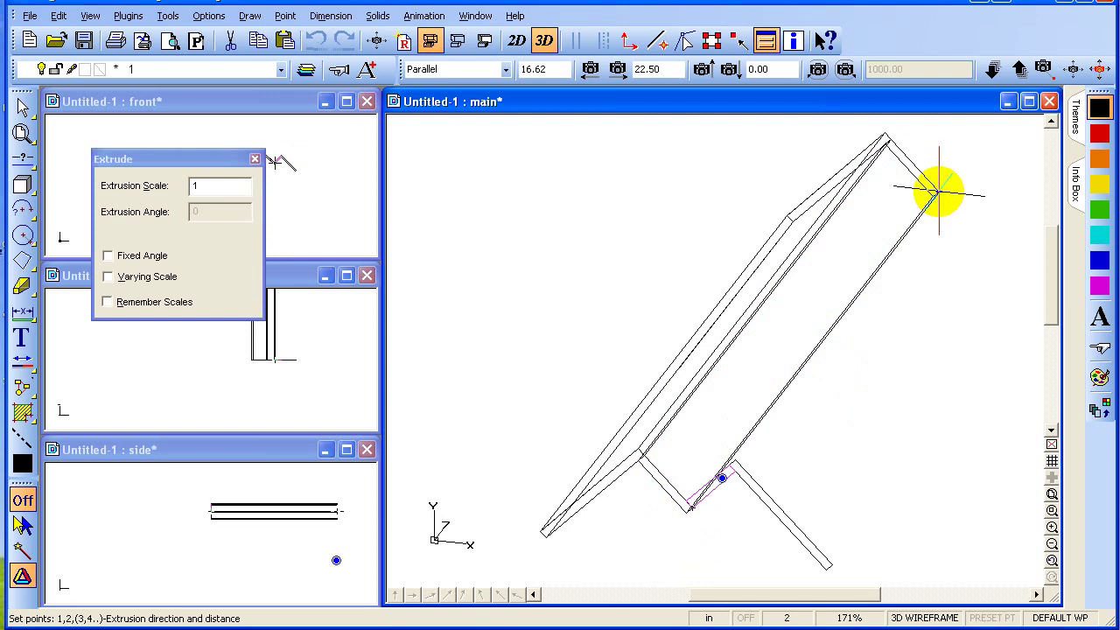
{"action": "right_click", "coordinate": [937, 191]}
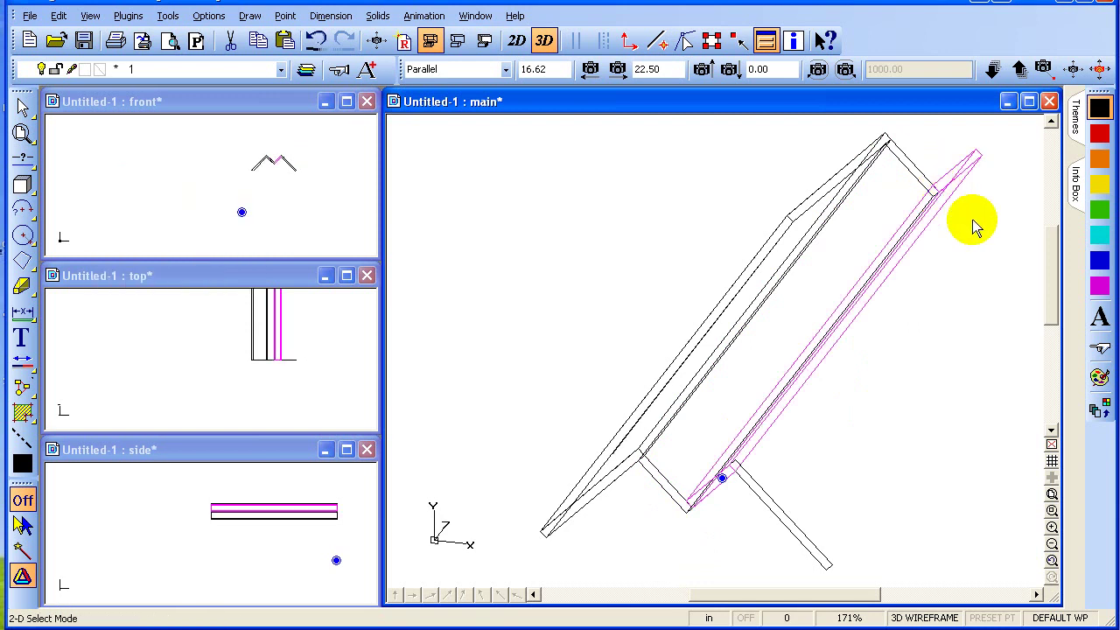
Extrude the last leg's plane from the second peak's inner corner to the matching far corner of the extruded third leg.
{"action": "left_click", "coordinate": [762, 494]}
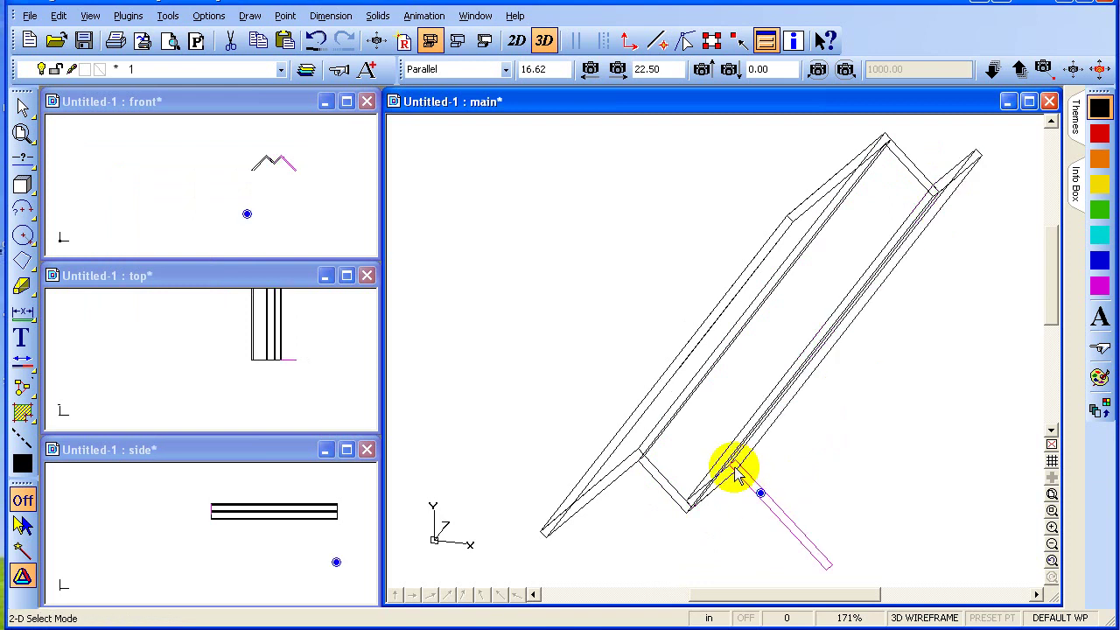
{"action": "key", "text": "space"}
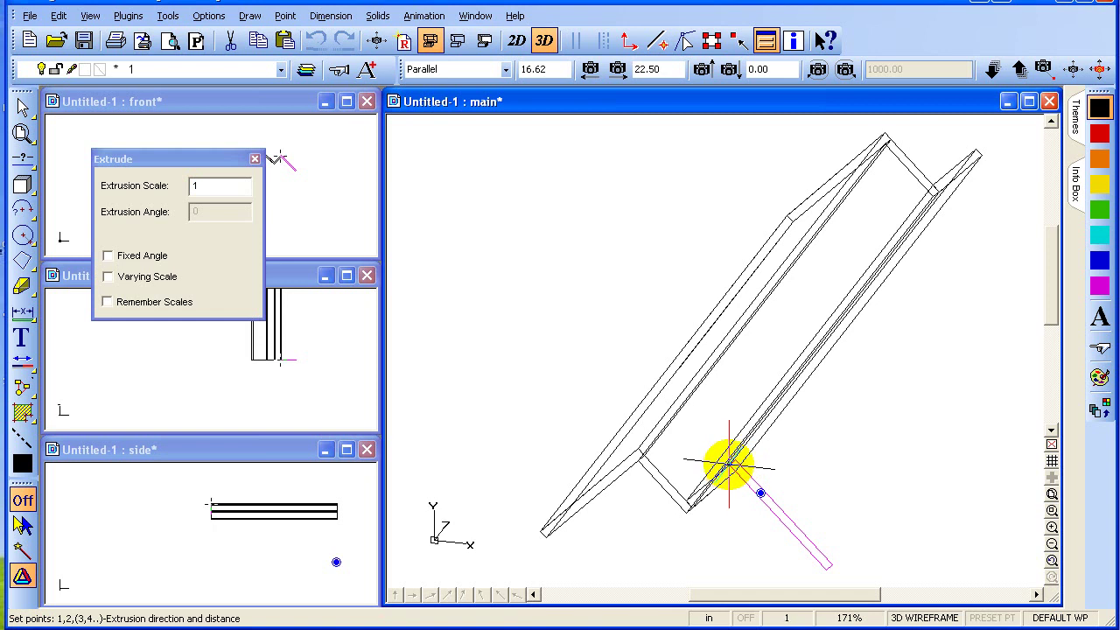
{"action": "left_click", "coordinate": [726, 468]}
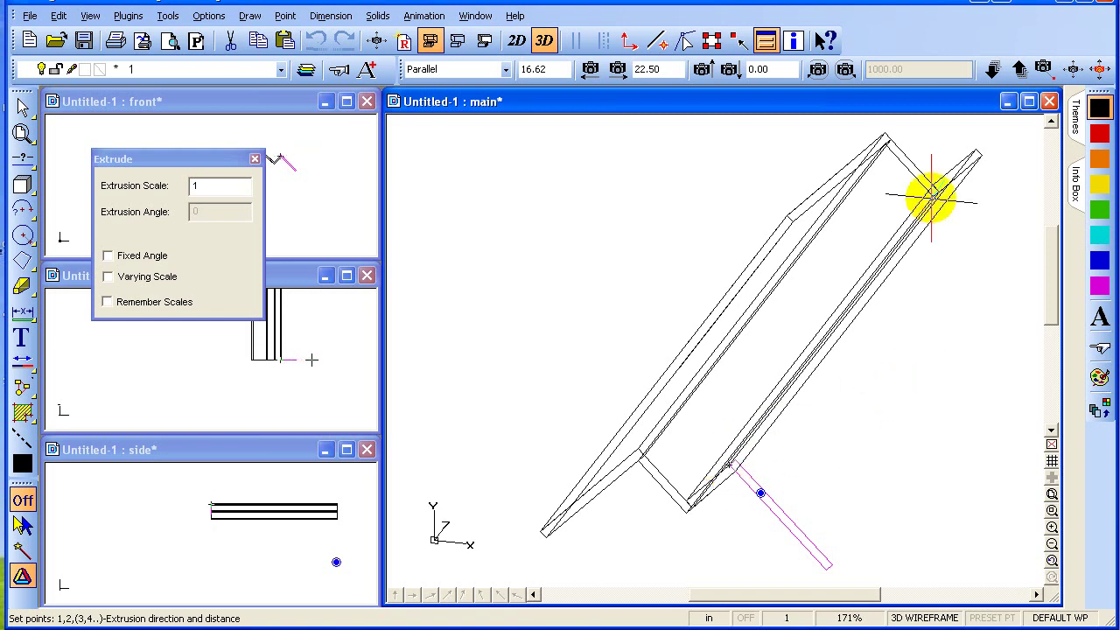
{"action": "left_click", "coordinate": [976, 154]}
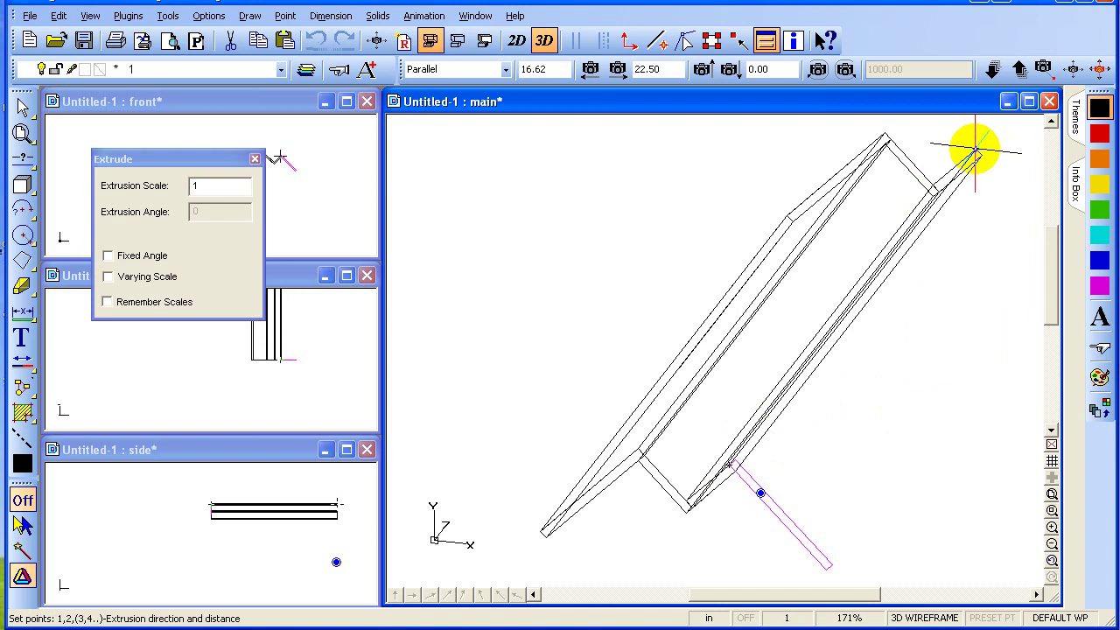
{"action": "double_click", "coordinate": [971, 150]}
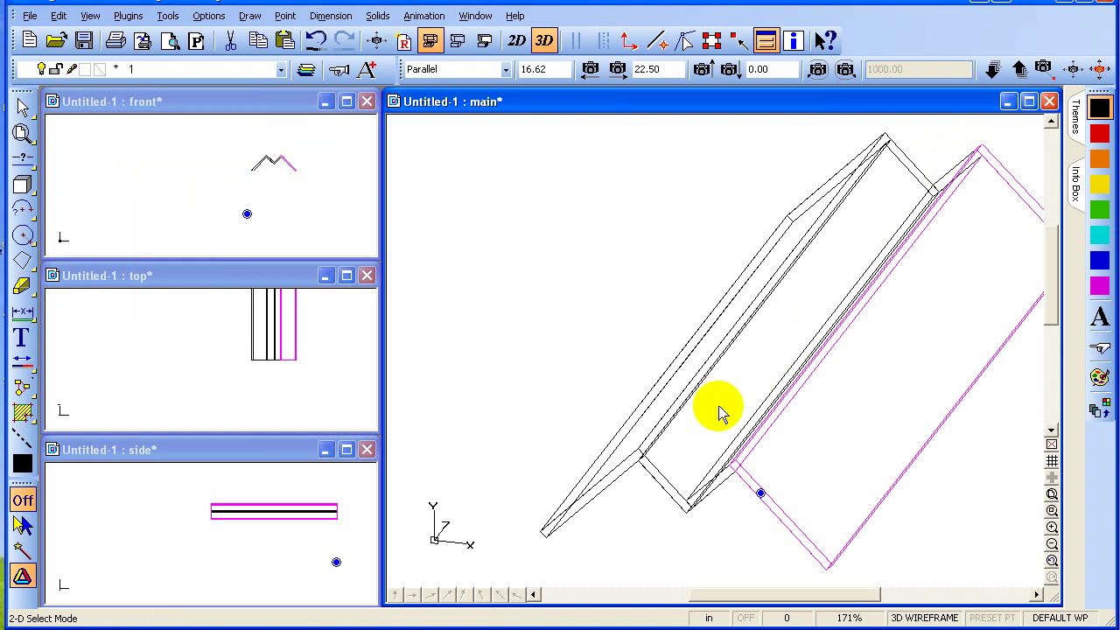
Show the object properties and assign the Steel material to the selected last leg.
{"action": "middle_click_drag", "start_coordinate": [770, 461], "coordinate": [648, 476]}
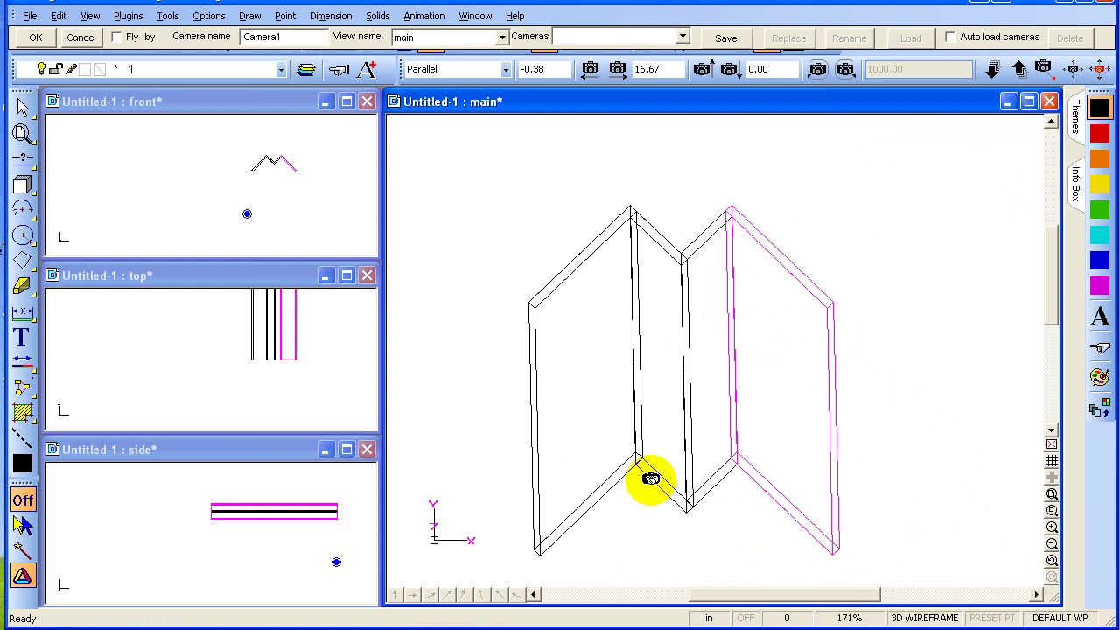
{"action": "middle_click_drag", "start_coordinate": [651, 479], "coordinate": [648, 481]}
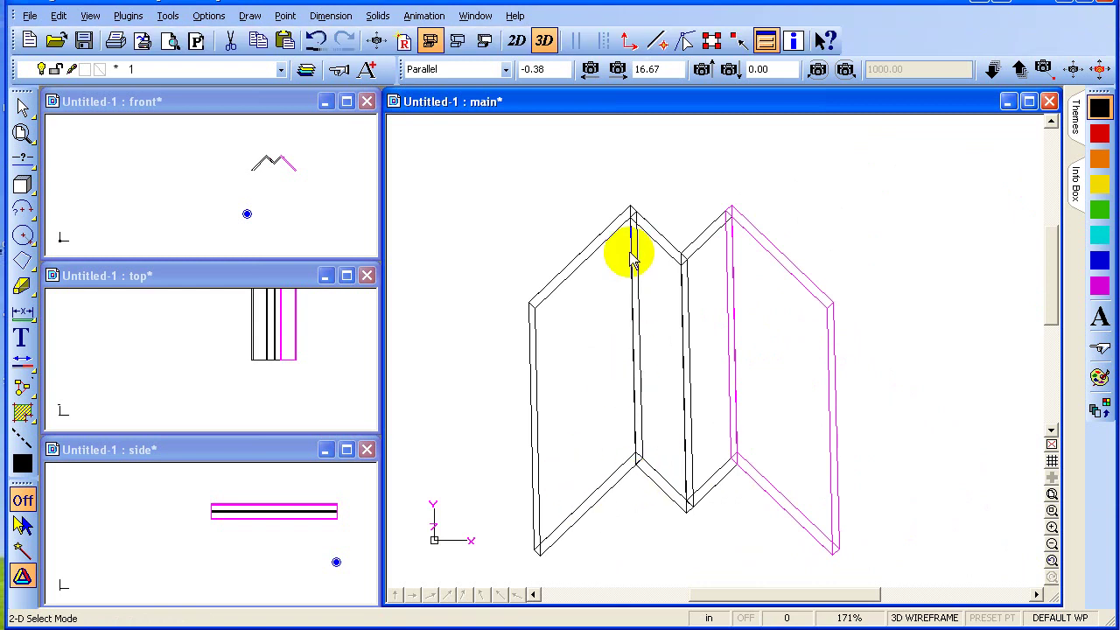
{"action": "left_click", "coordinate": [796, 44]}
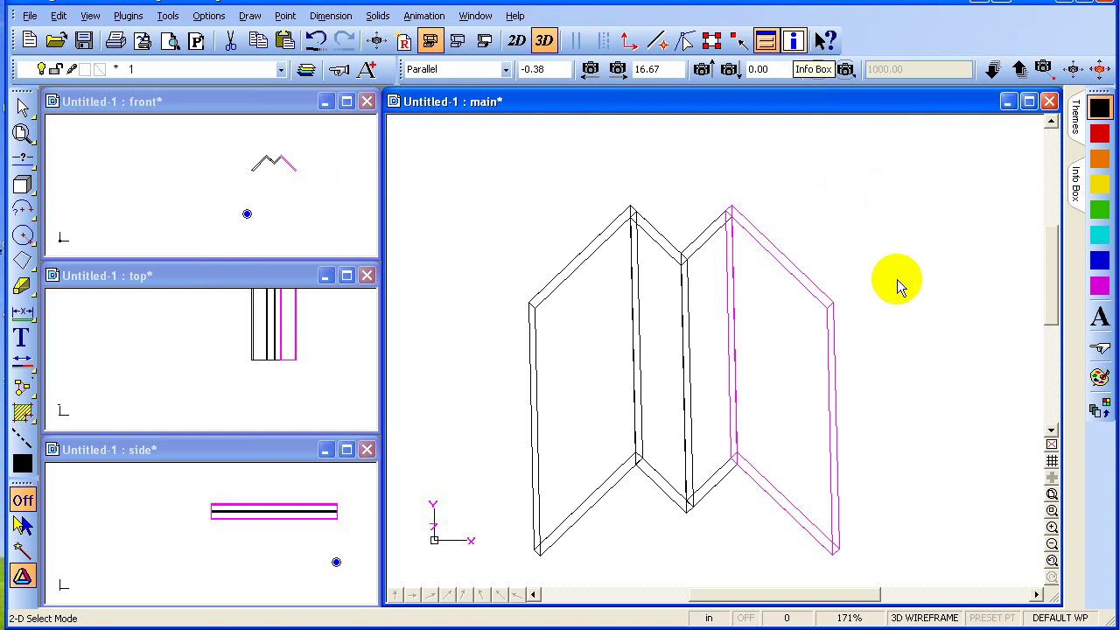
{"action": "key", "text": "ctrl+i"}
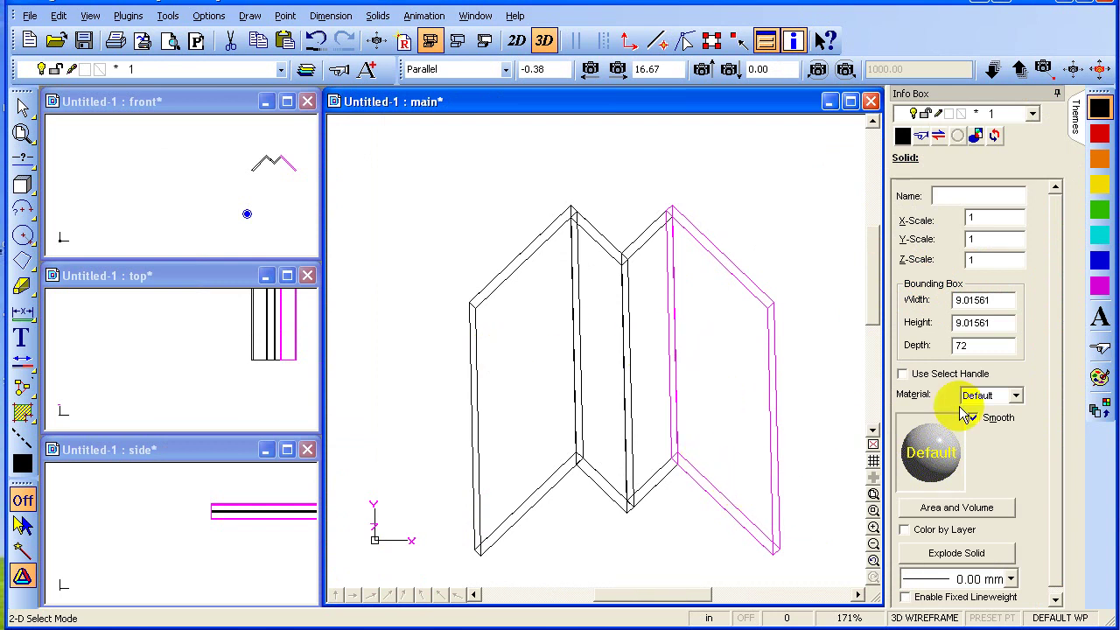
{"action": "left_click", "coordinate": [1015, 398]}
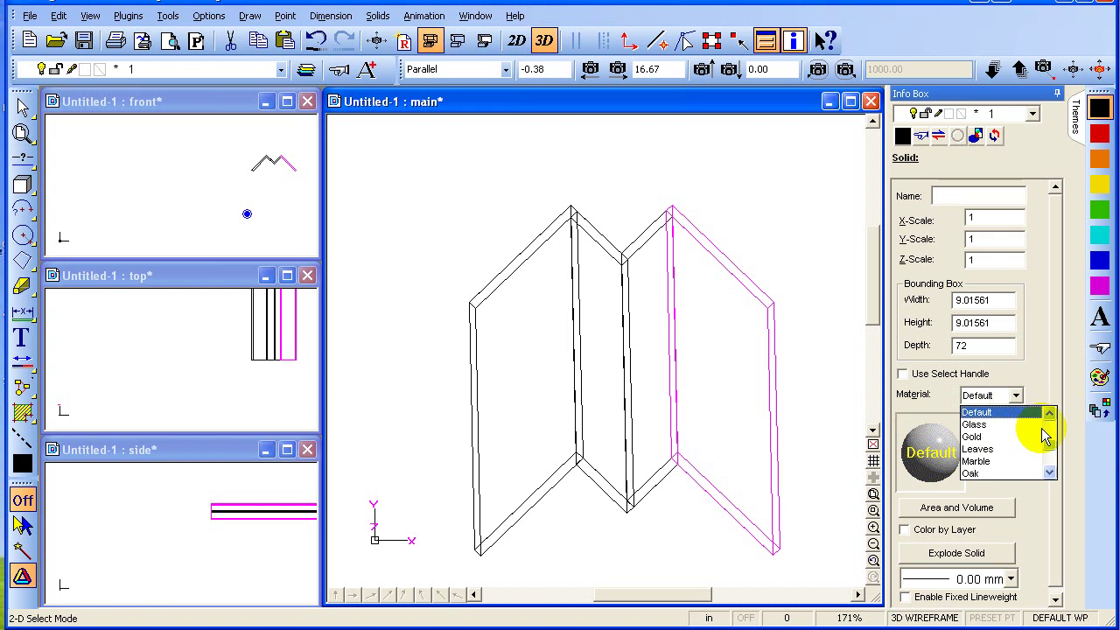
{"action": "scroll", "coordinate": [1050, 441], "scroll_direction": "down", "scroll_amount": 5}
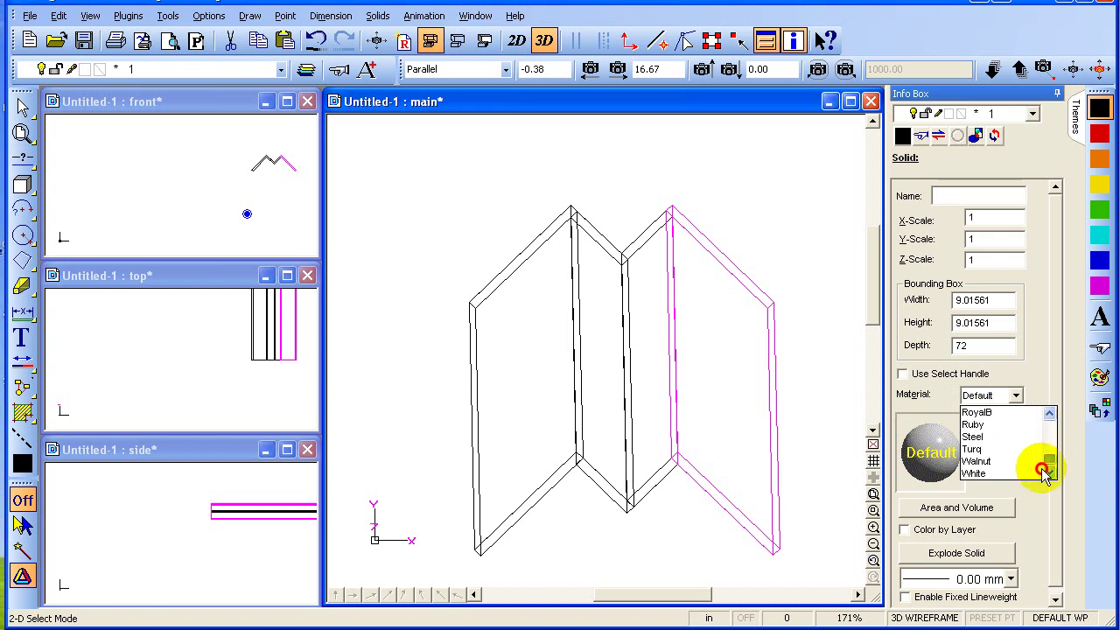
{"action": "left_click", "coordinate": [975, 437]}
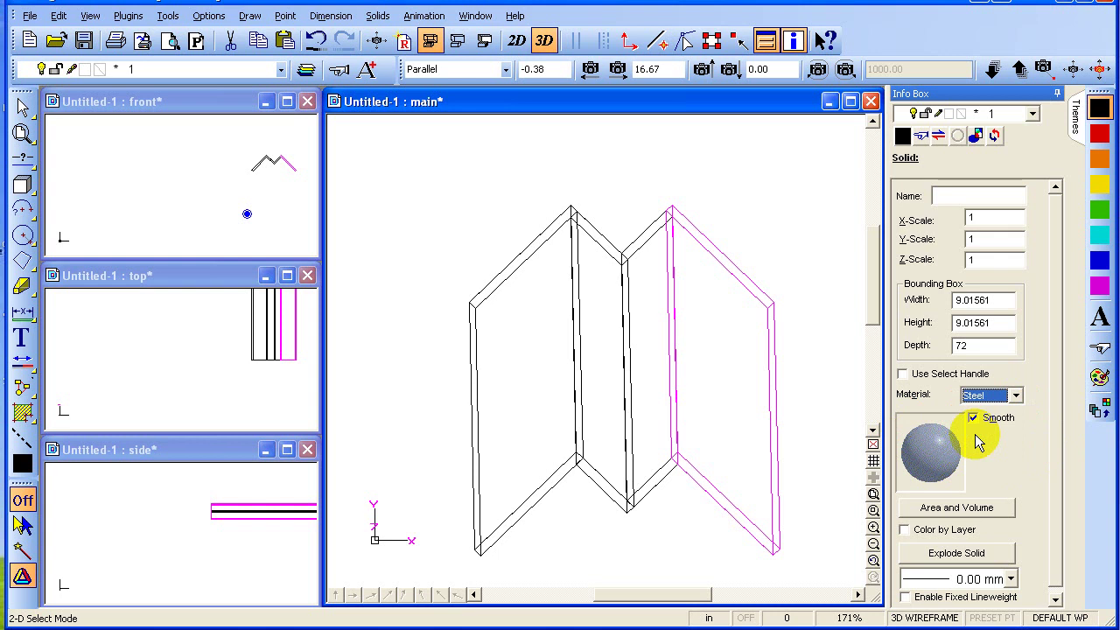
Assign the Steel material to the third leg, between the valley and the second peak.
{"action": "left_click", "coordinate": [652, 390]}
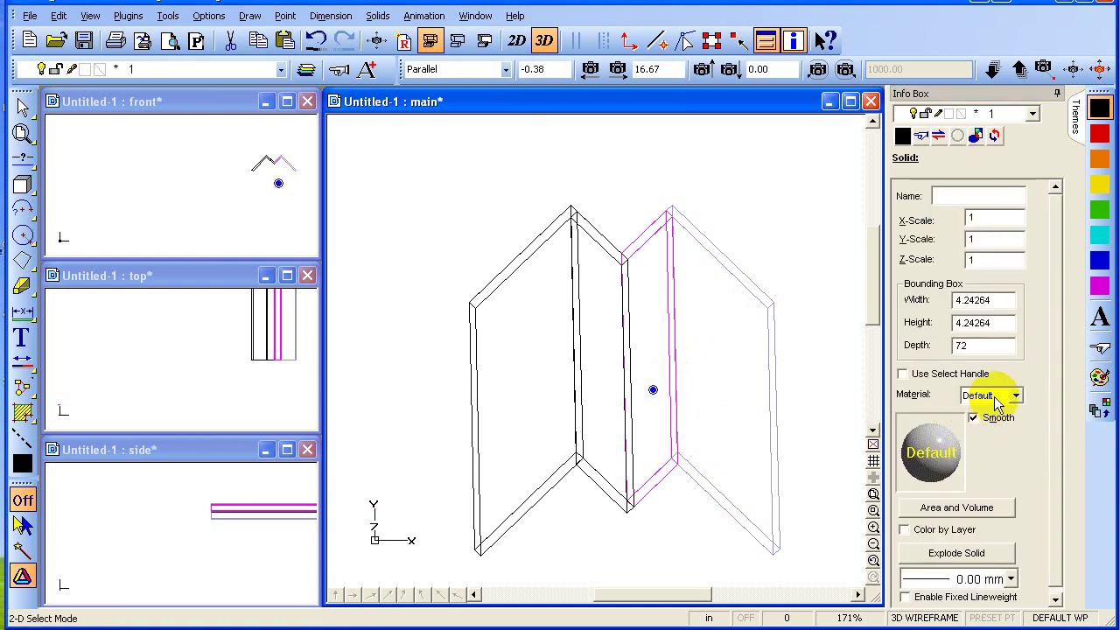
{"action": "left_click", "coordinate": [992, 395]}
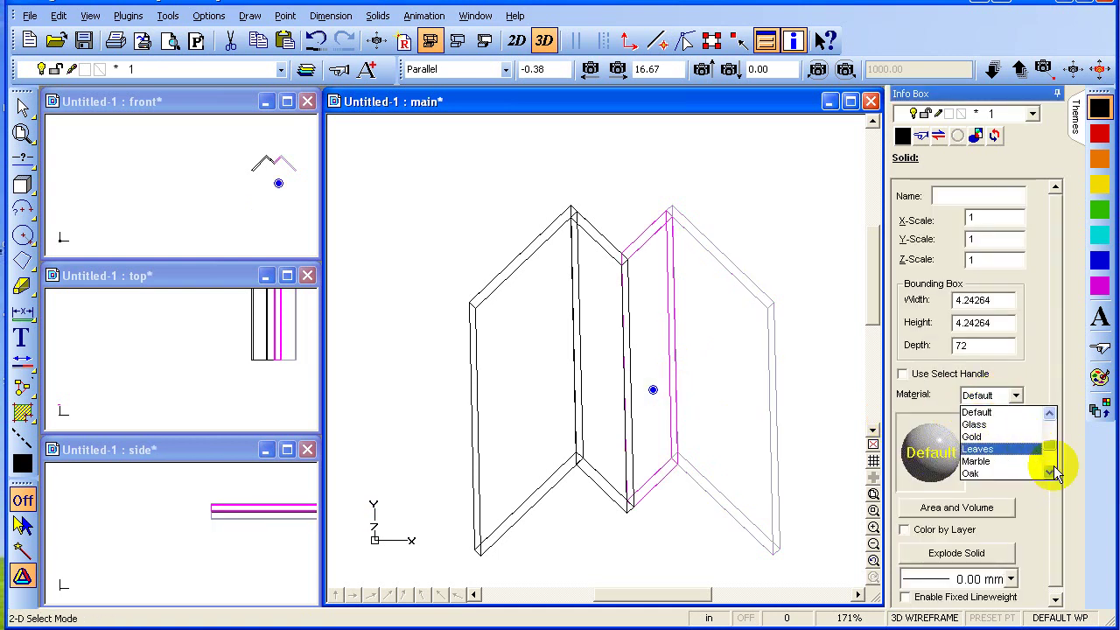
{"action": "left_click", "coordinate": [1049, 472]}
{"action": "left_click", "coordinate": [1048, 470]}
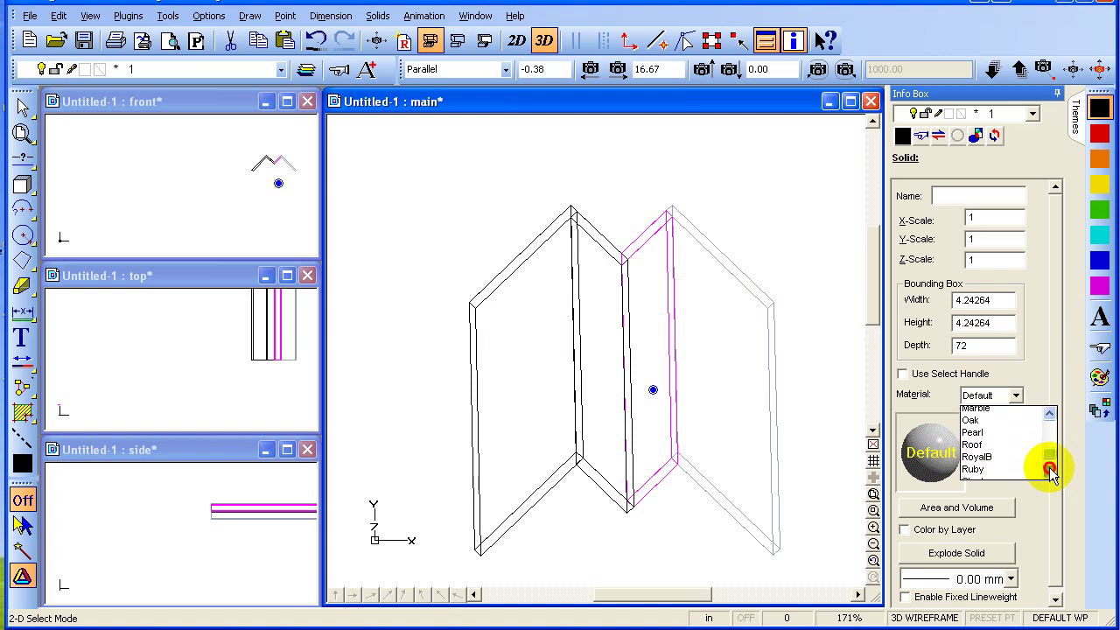
{"action": "left_click", "coordinate": [976, 450]}
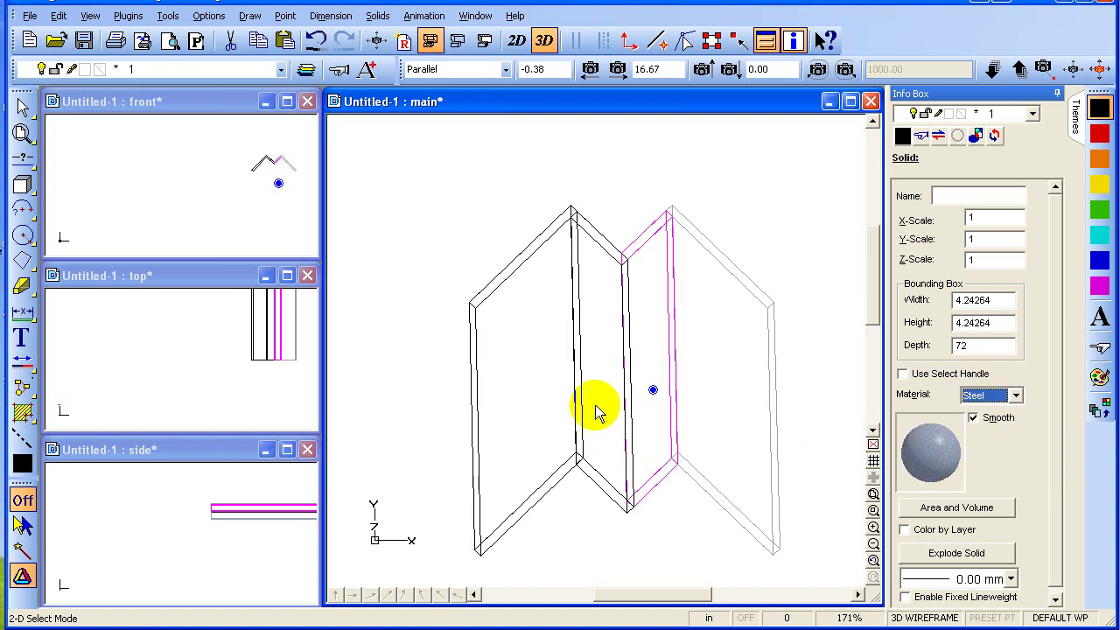
Assign the Steel material to the second leg, between the first peak and the valley.
{"action": "left_click", "coordinate": [587, 452]}
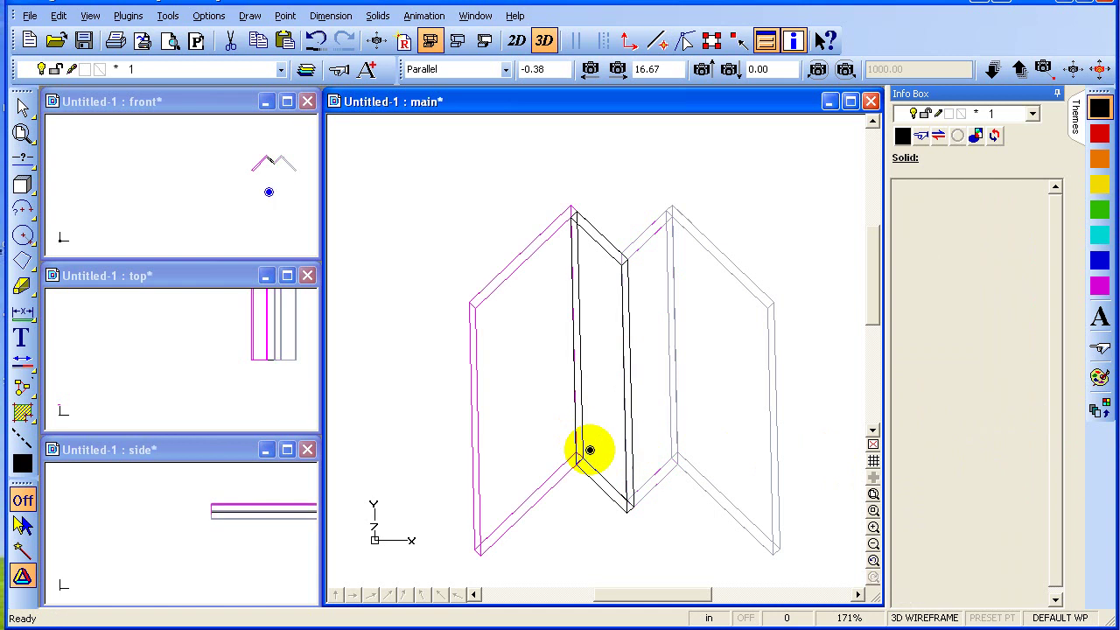
{"action": "left_click", "coordinate": [602, 482]}
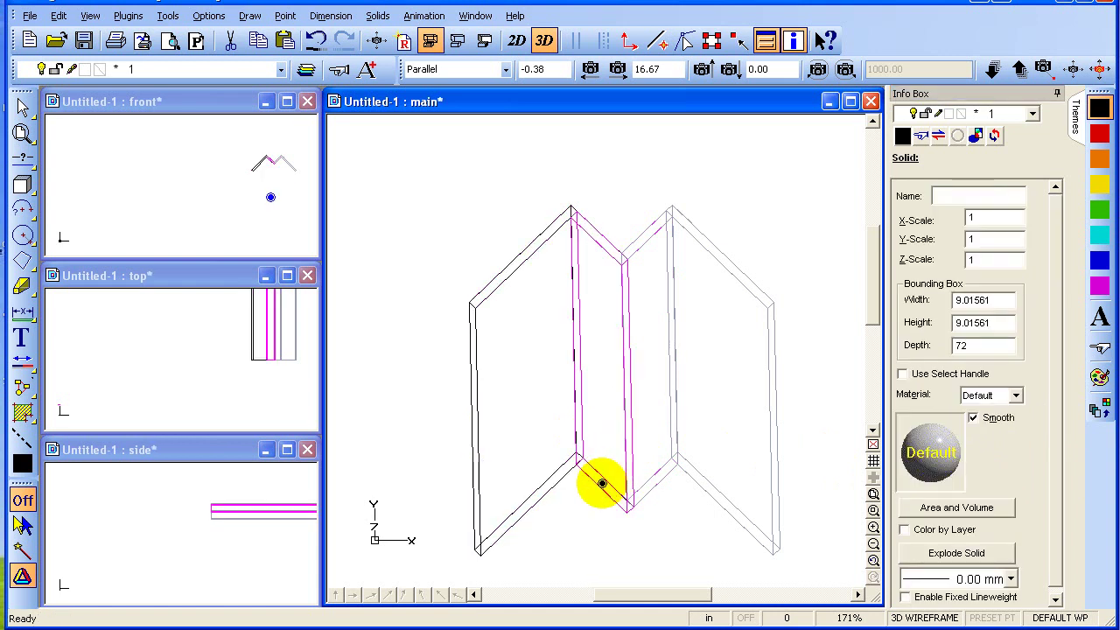
{"action": "left_click", "coordinate": [1015, 398]}
{"action": "left_click", "coordinate": [1050, 471]}
{"action": "left_click", "coordinate": [979, 473]}
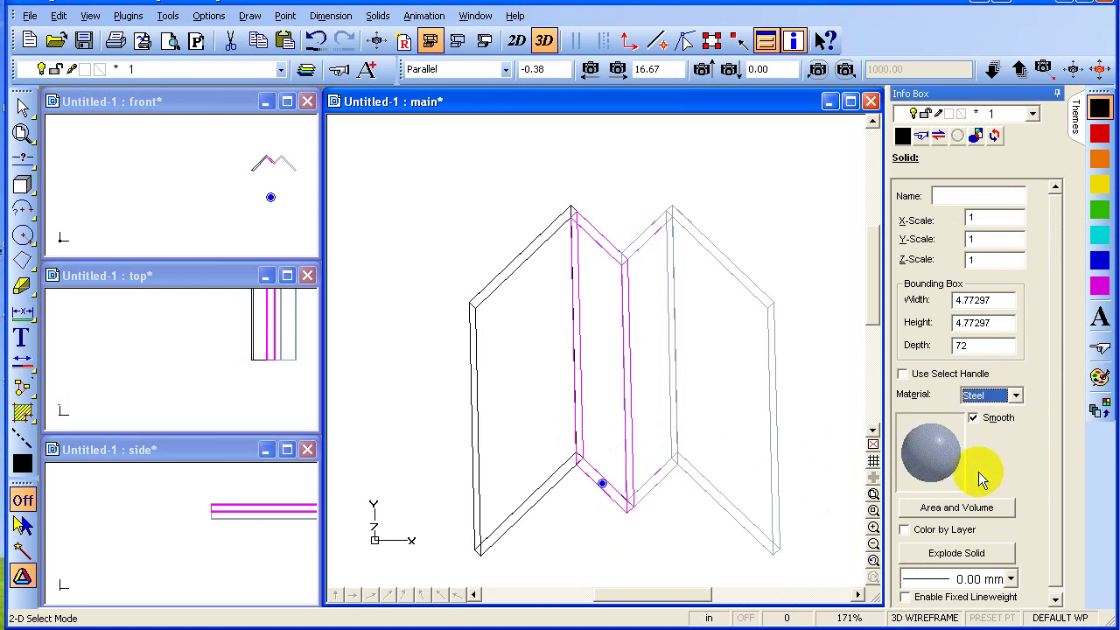
Assign the Steel material to the first leg, the outer one beside the first peak.
{"action": "left_click", "coordinate": [513, 381]}
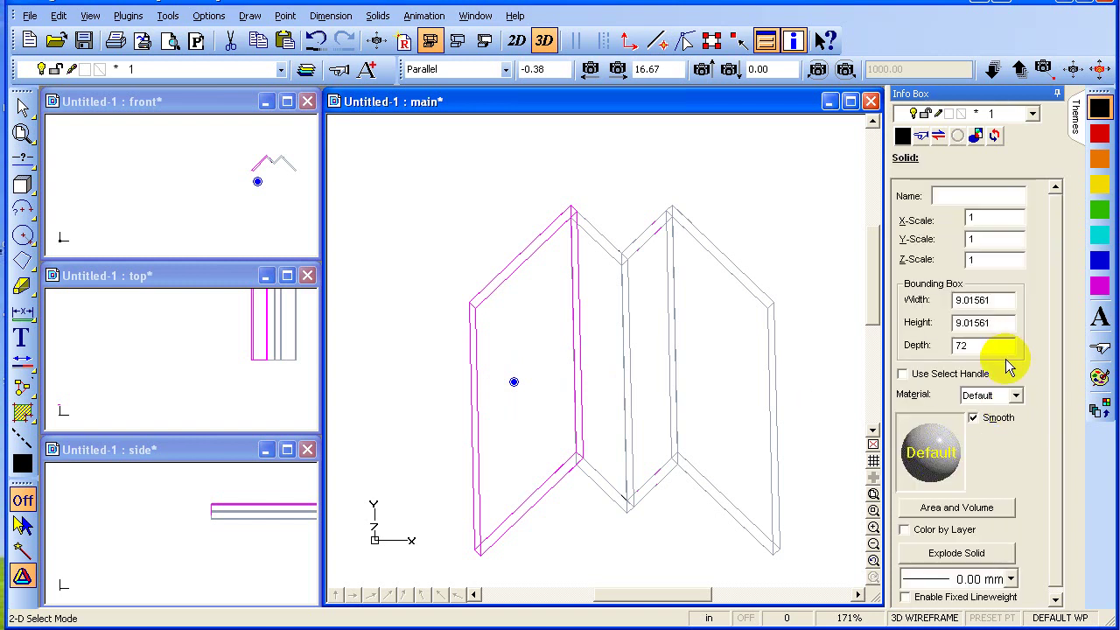
{"action": "left_click", "coordinate": [1016, 397]}
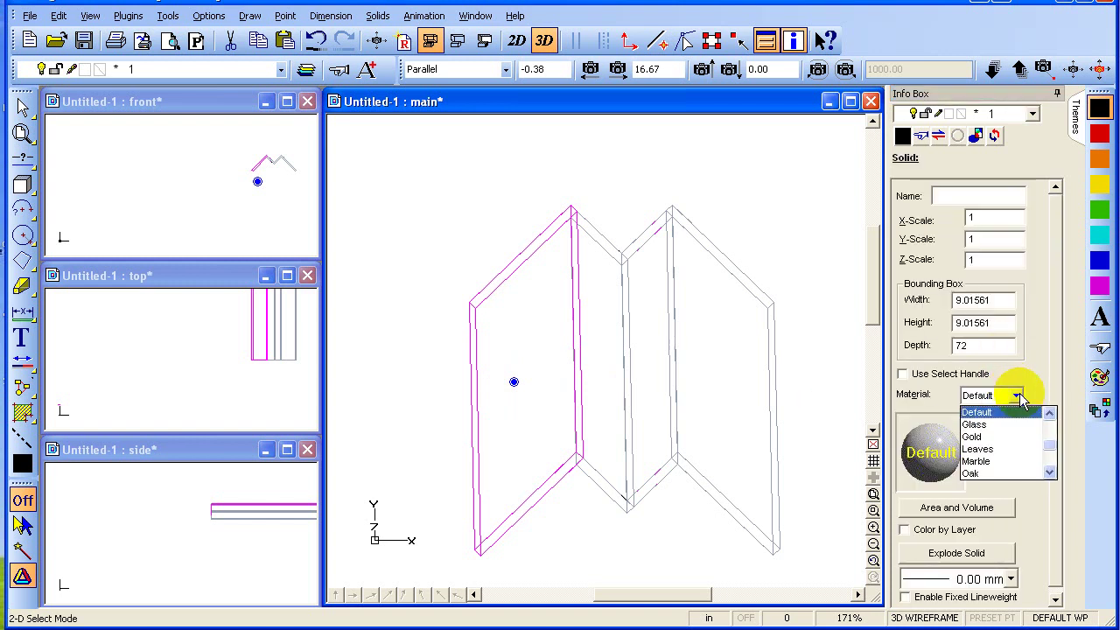
{"action": "left_click", "coordinate": [1054, 461]}
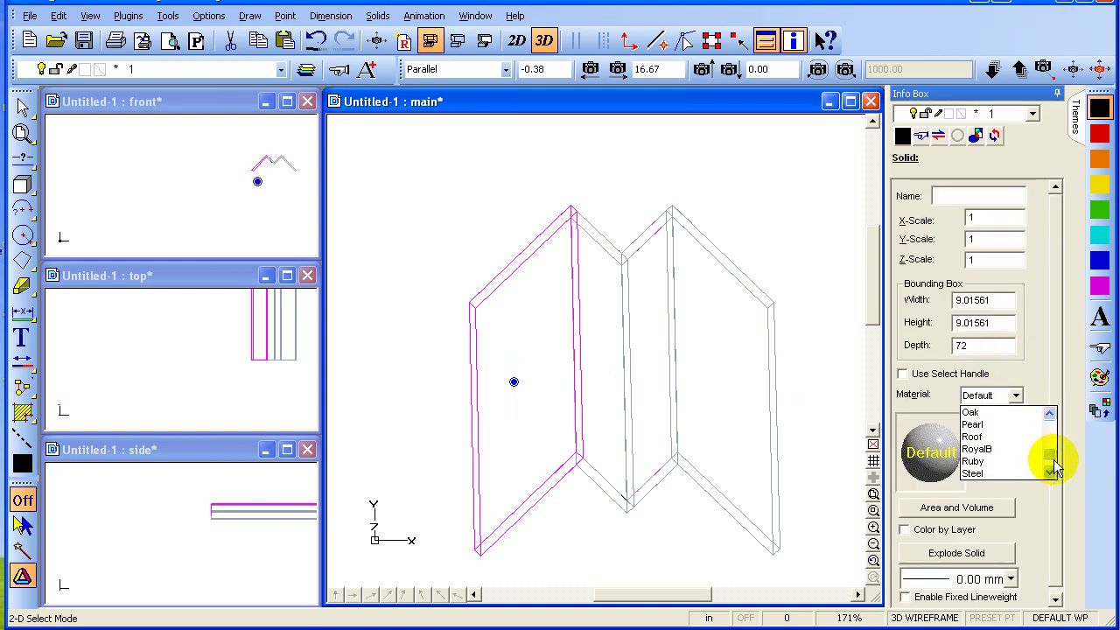
{"action": "left_click", "coordinate": [1006, 472]}
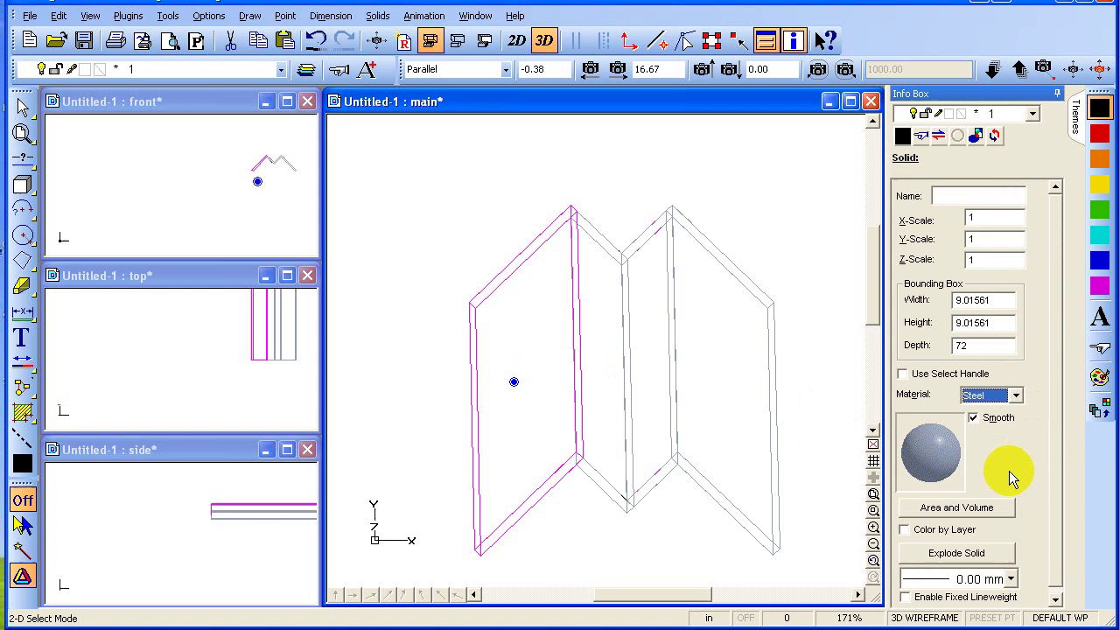
{"action": "left_click", "coordinate": [672, 530]}
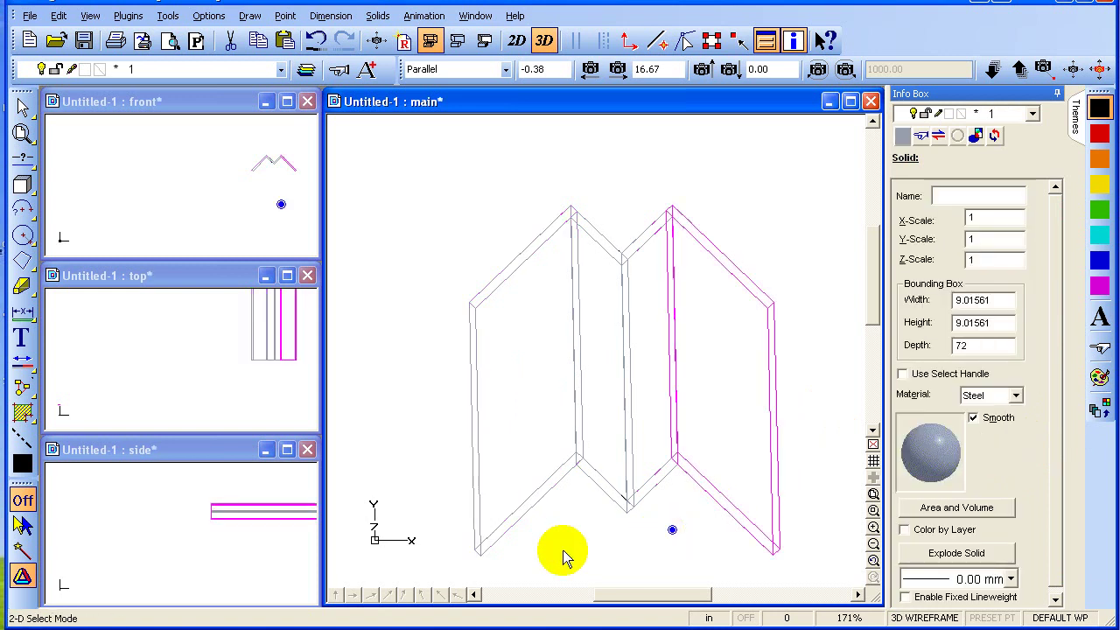
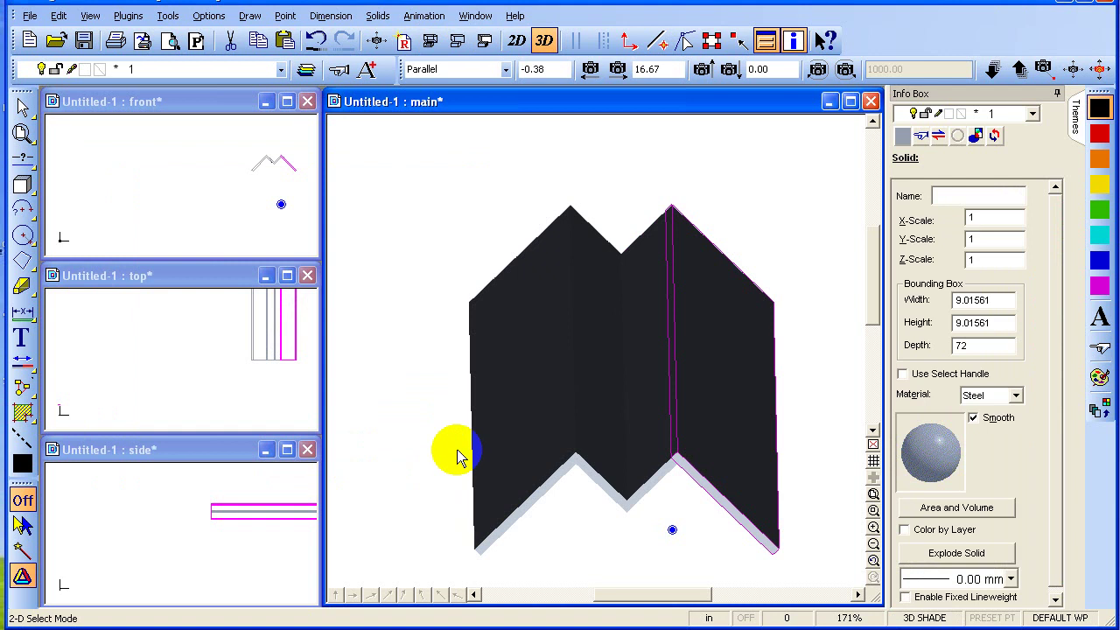
Return the main view to wireframe and raise the ambient intensity of light source 1 to 100.
{"action": "left_click", "coordinate": [430, 42]}
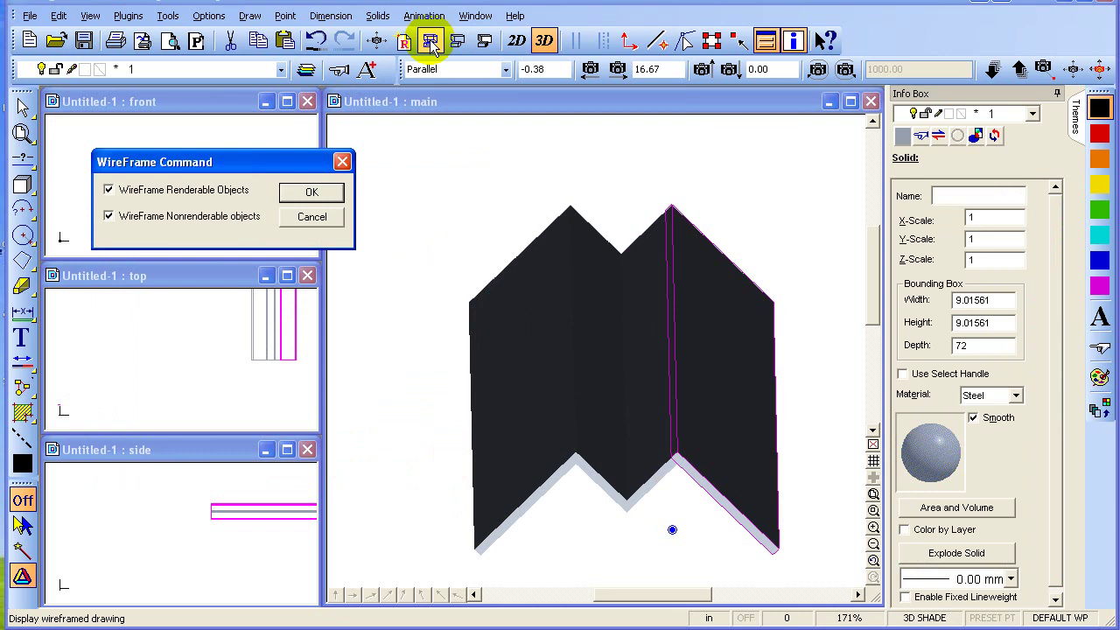
{"action": "left_click", "coordinate": [311, 193]}
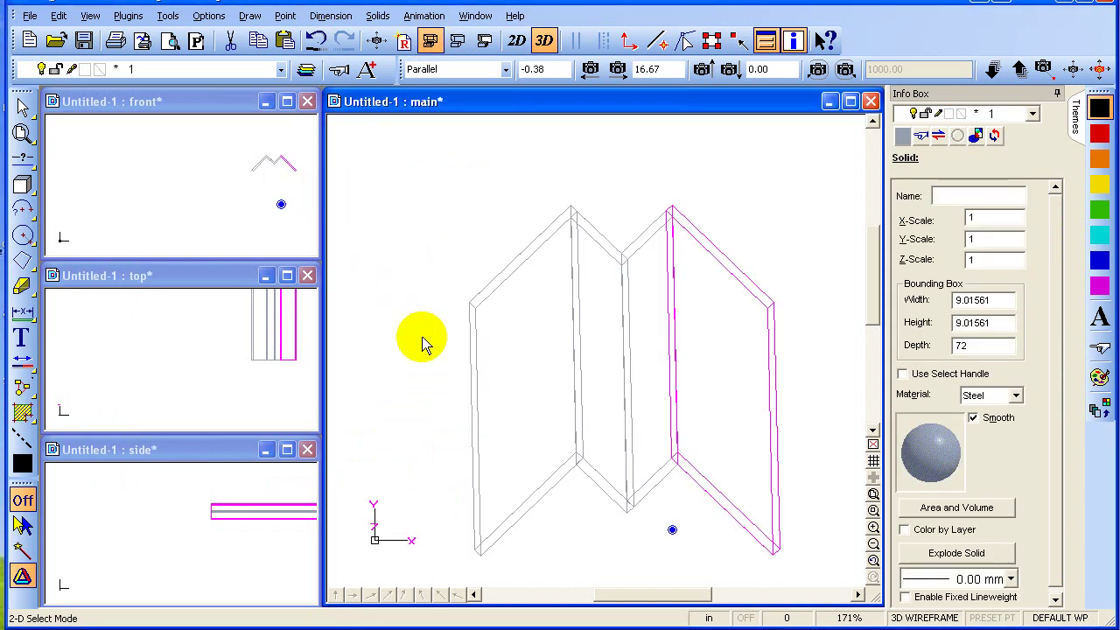
{"action": "key", "text": "ctrl+s"}
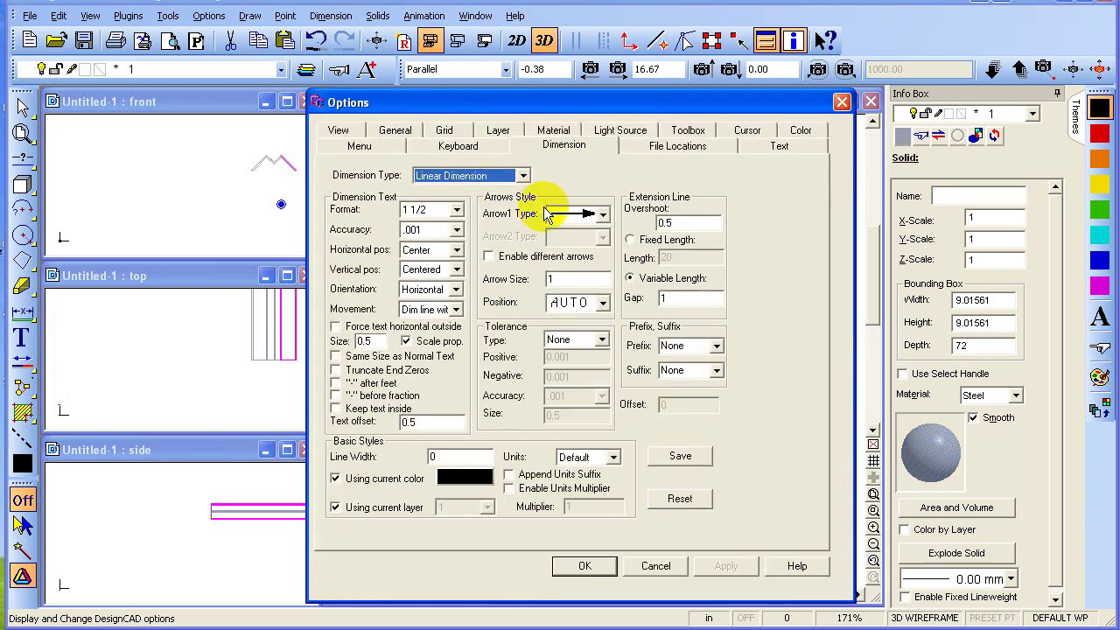
{"action": "left_click", "coordinate": [618, 132]}
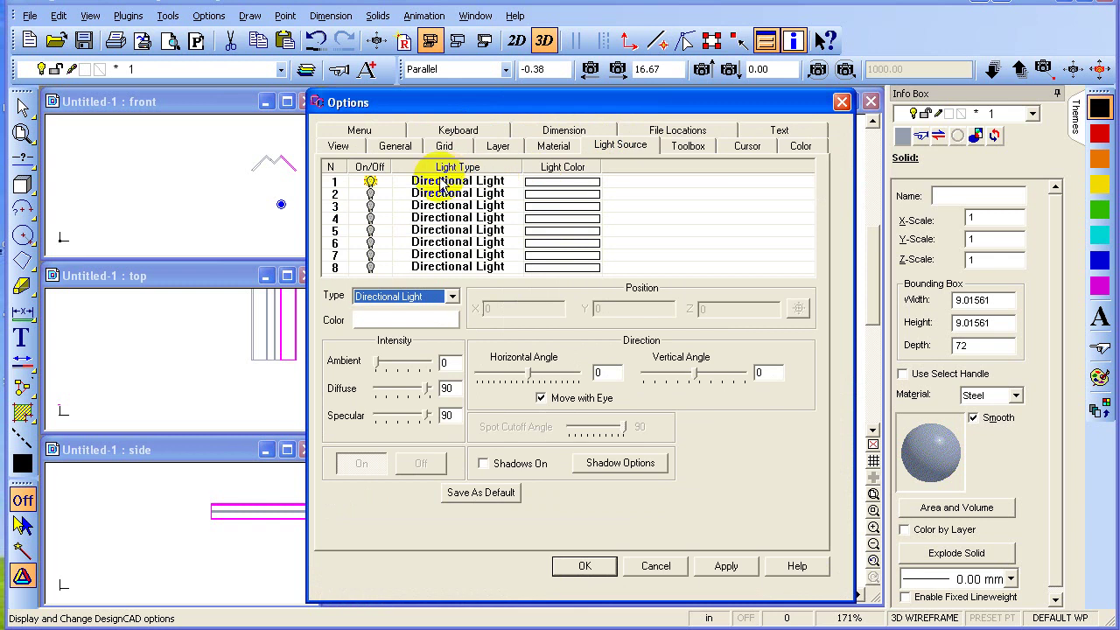
{"action": "left_click", "coordinate": [441, 184]}
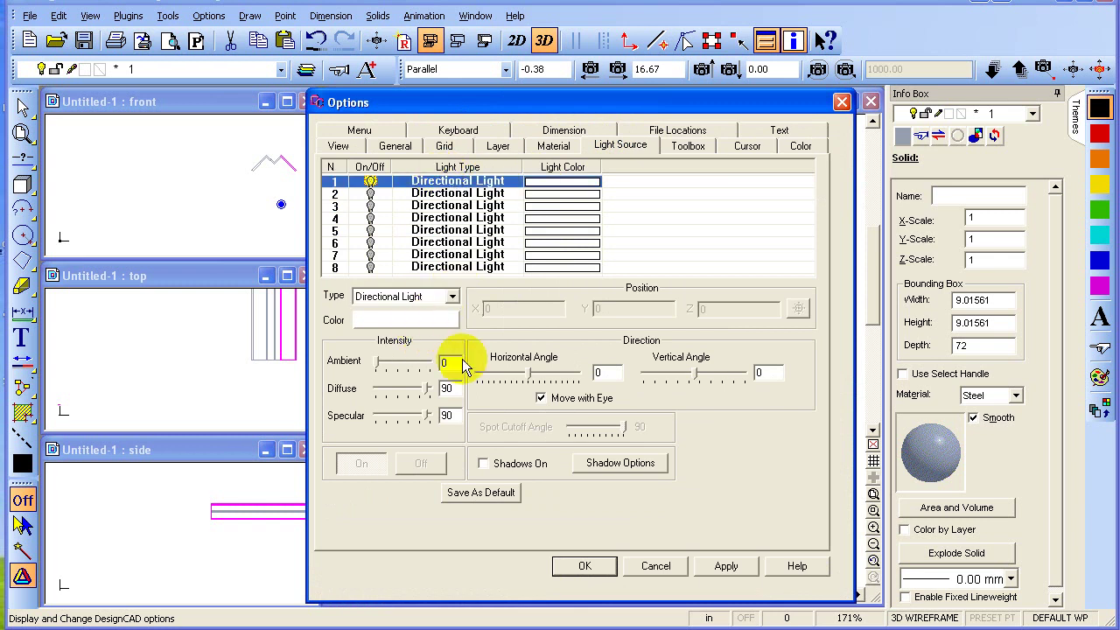
{"action": "left_click_drag", "start_coordinate": [377, 361], "coordinate": [437, 367]}
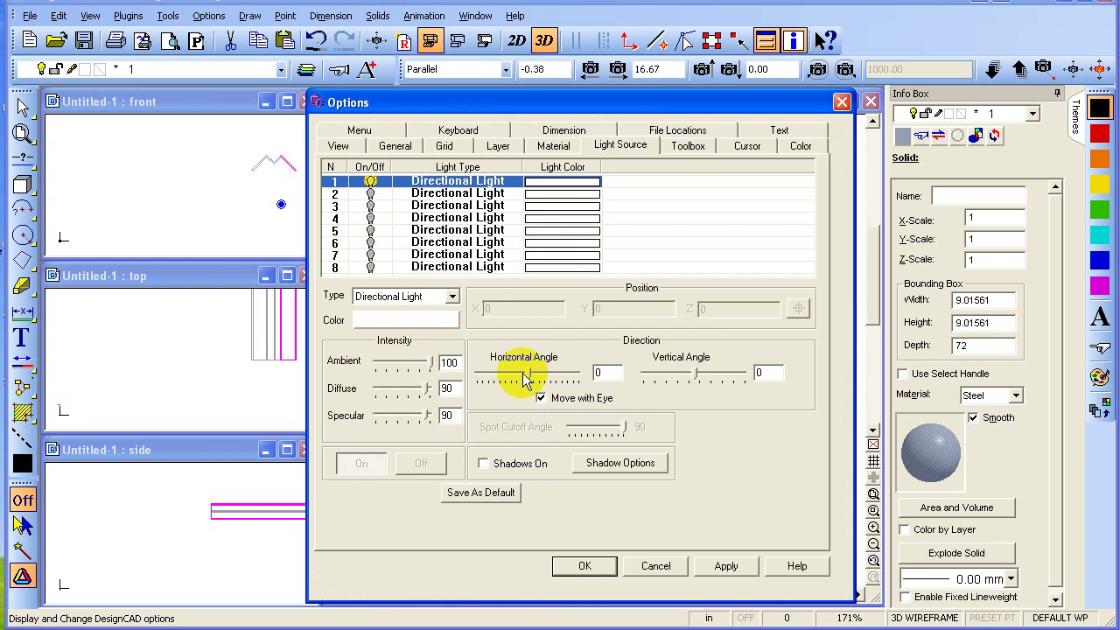
Set light source 1's horizontal angle to -30 and its vertical angle to 80, and accept the lighting options.
{"action": "double_click", "coordinate": [619, 372]}
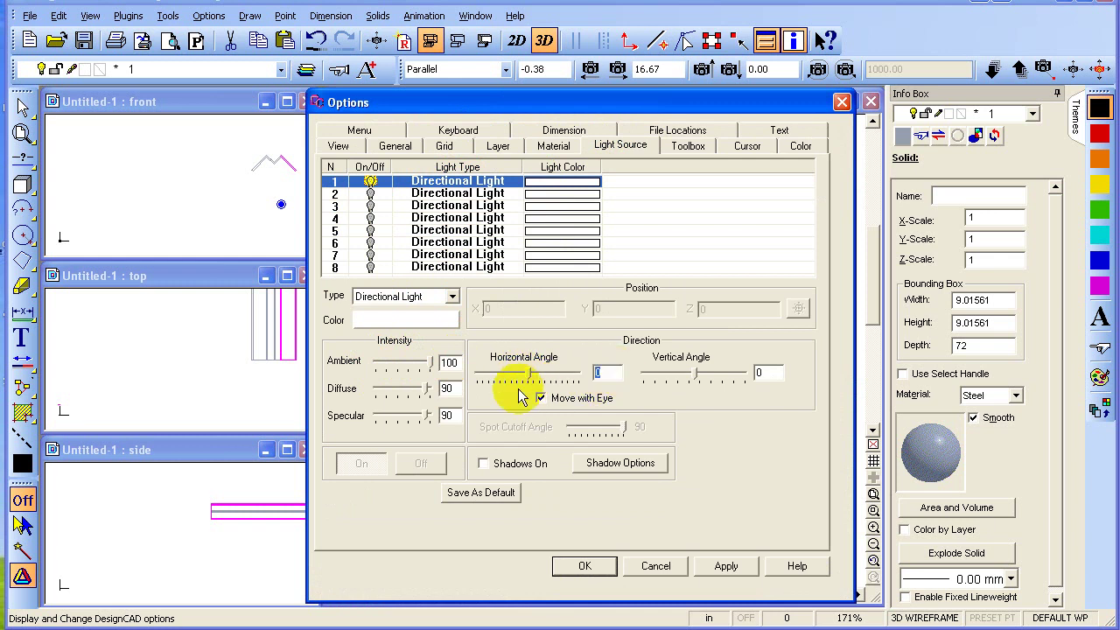
{"action": "type", "text": "-30"}
{"action": "key", "text": "Tab"}
{"action": "type", "text": "80"}
{"action": "key", "text": "Return"}
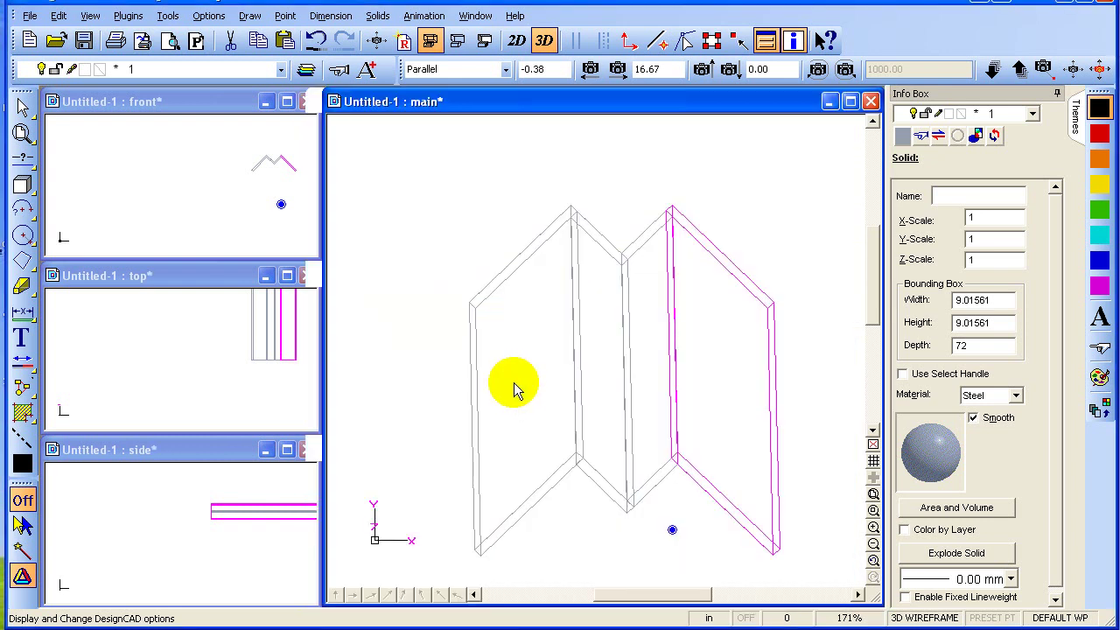
Shade the entire main view with the Quick (Flat) method and graphics acceleration enabled.
{"action": "left_click", "coordinate": [484, 41]}
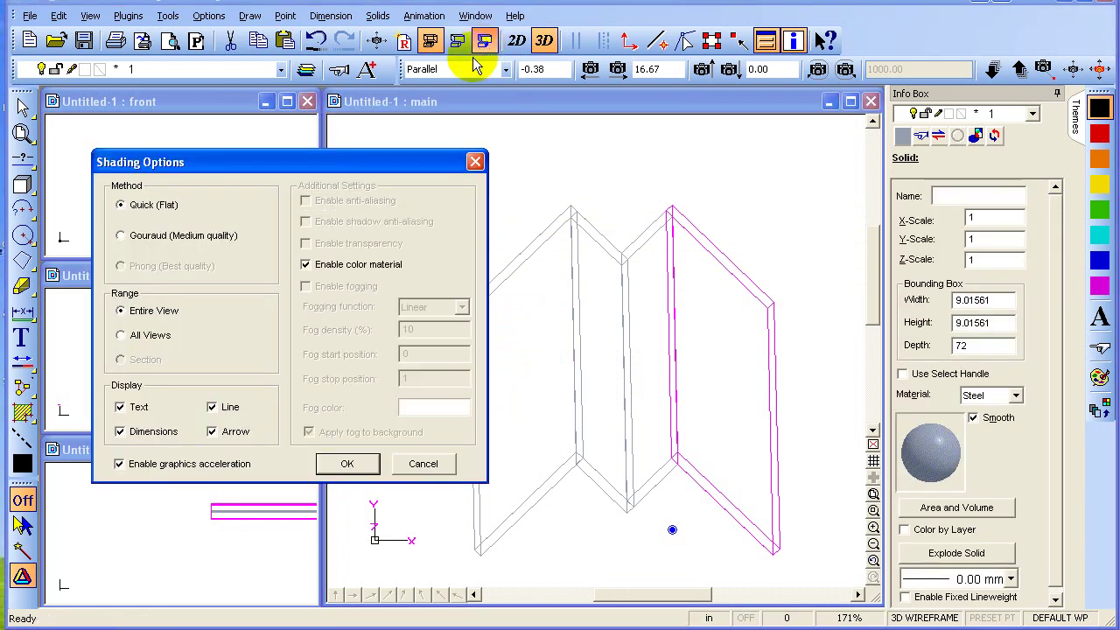
{"action": "left_click", "coordinate": [350, 464]}
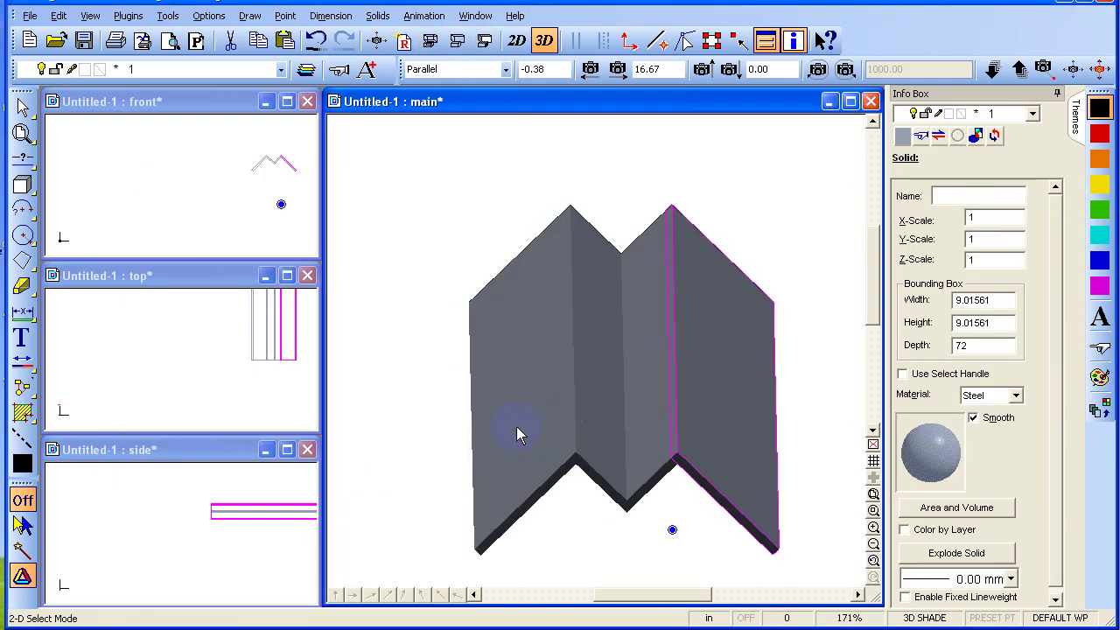
{"action": "left_click", "coordinate": [450, 420]}
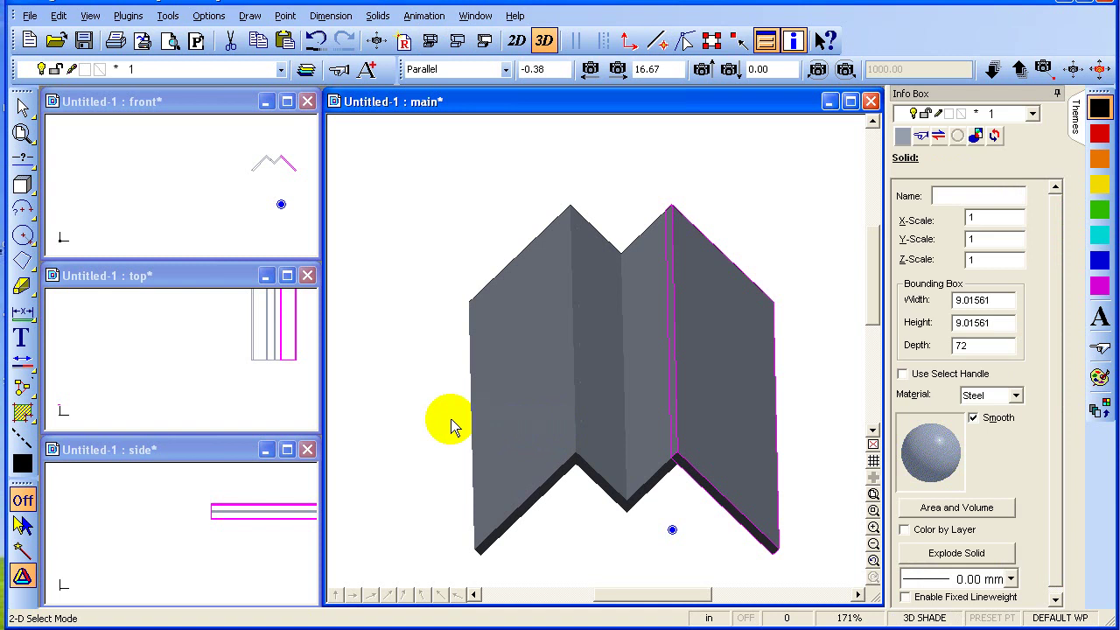
{"action": "left_click", "coordinate": [704, 472]}
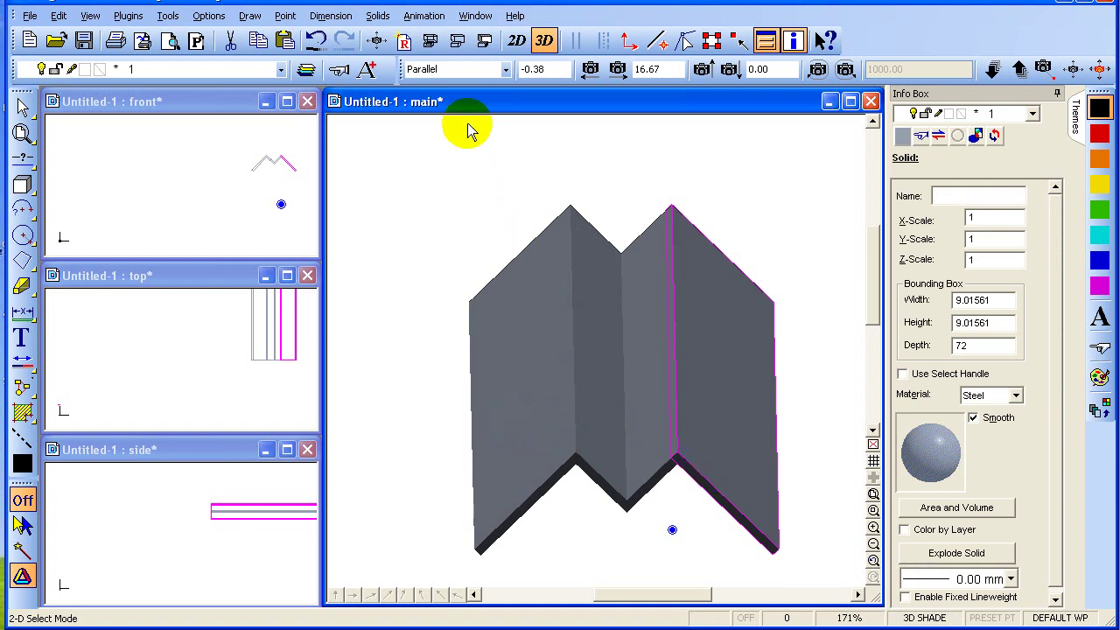
Display the entire main view with hidden lines removed, leaving Hidden Lines as Dash off.
{"action": "left_click", "coordinate": [459, 43]}
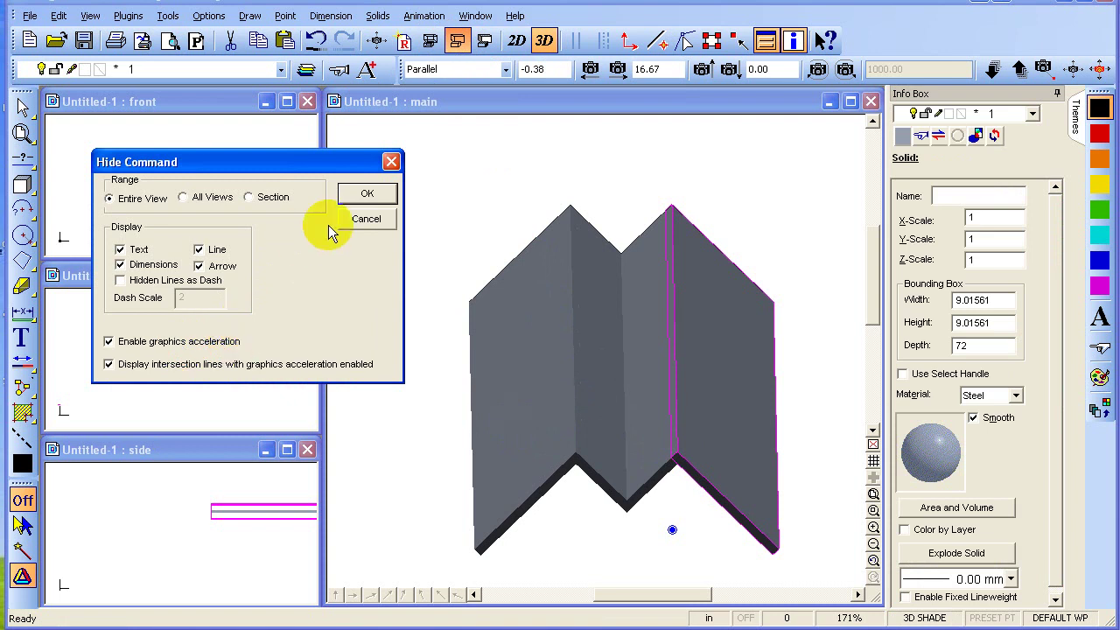
{"action": "left_click", "coordinate": [367, 195]}
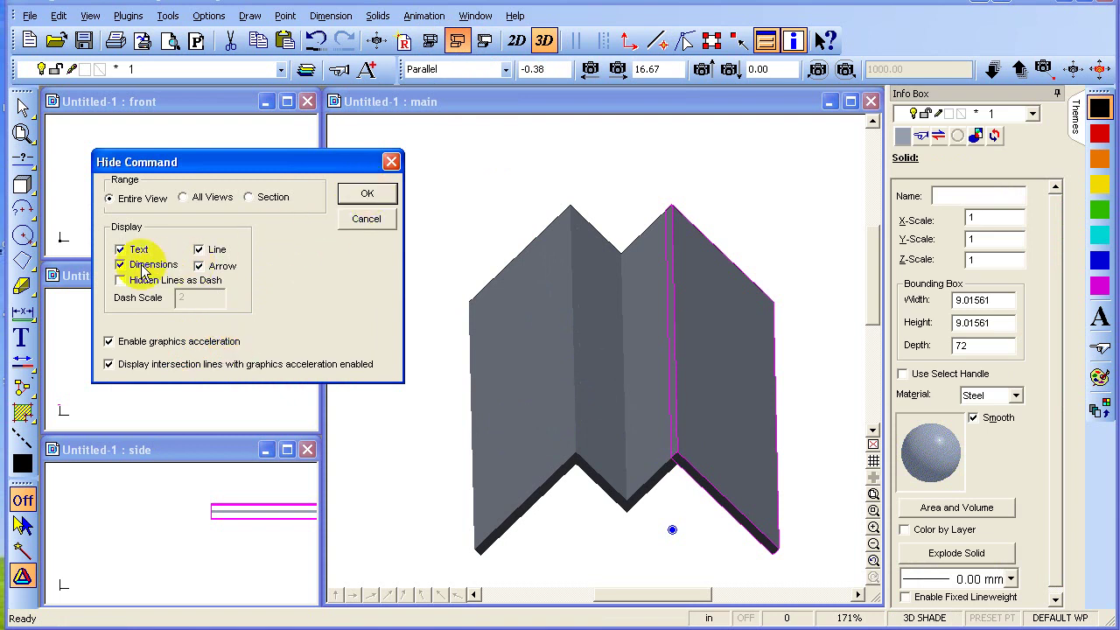
{"action": "left_click", "coordinate": [371, 193]}
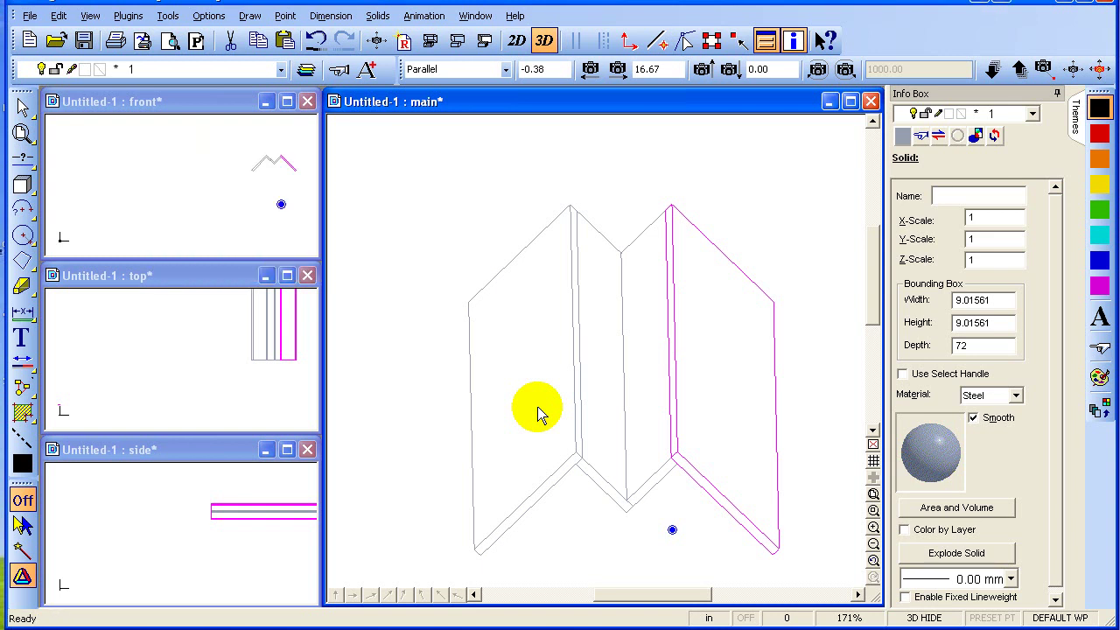
Add a FreeForm dimension along the lower end of the solid's leftmost long leg, placing its text outside the left edge.
{"action": "key", "text": "shift+2"}
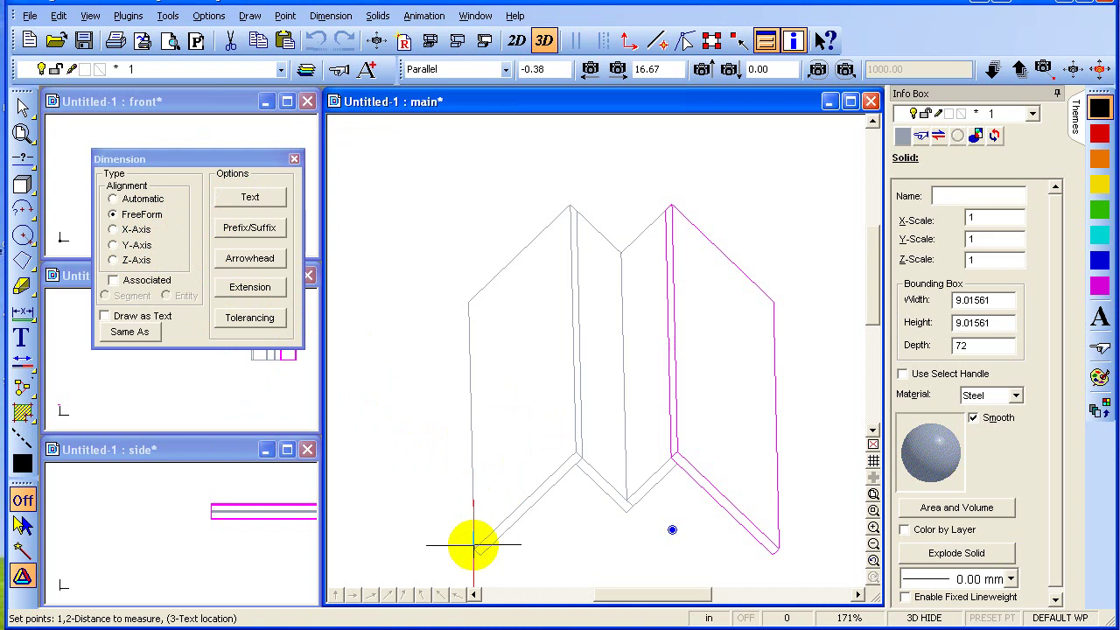
{"action": "left_click", "coordinate": [555, 447]}
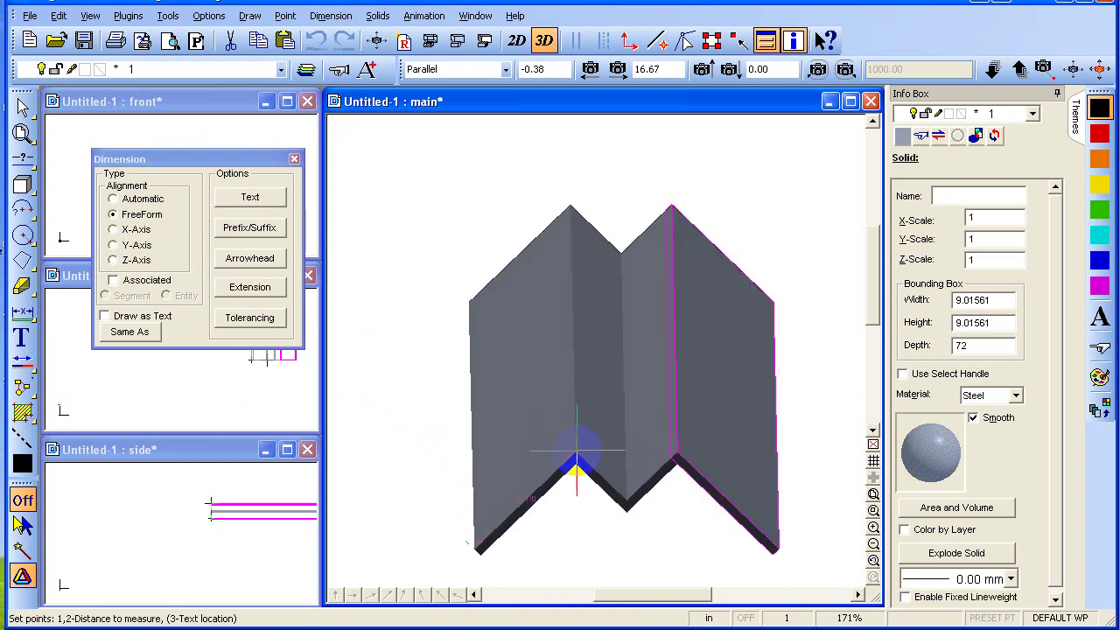
{"action": "left_click", "coordinate": [577, 452]}
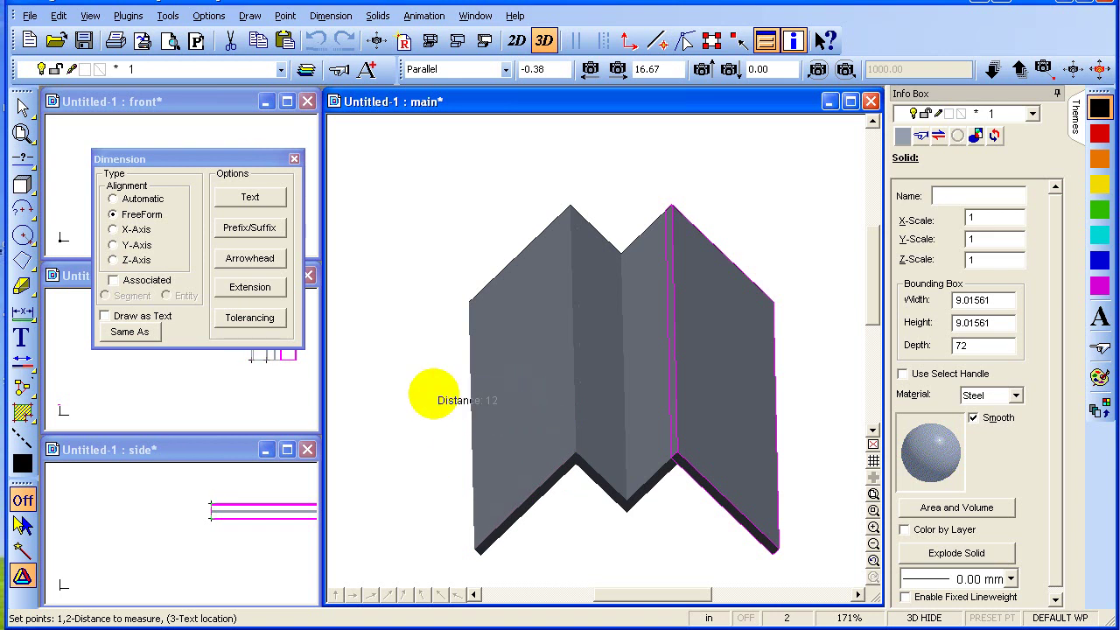
{"action": "left_click", "coordinate": [428, 393]}
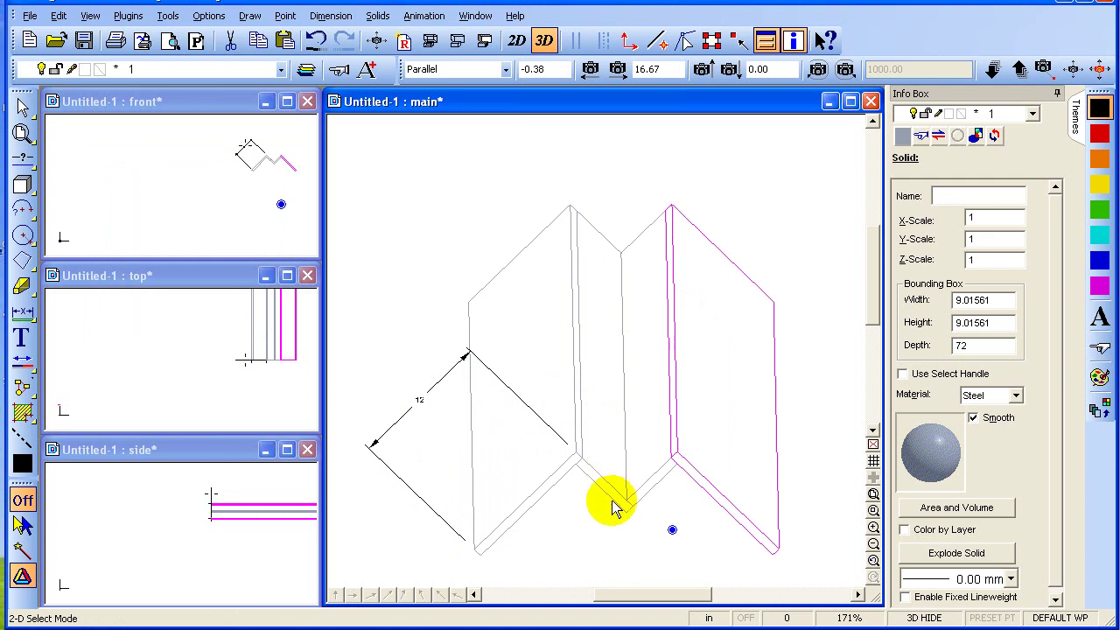
Dimension the first short inner leg from the left lower peak to the middle valley, placing the text below the leg.
{"action": "key", "text": "space"}
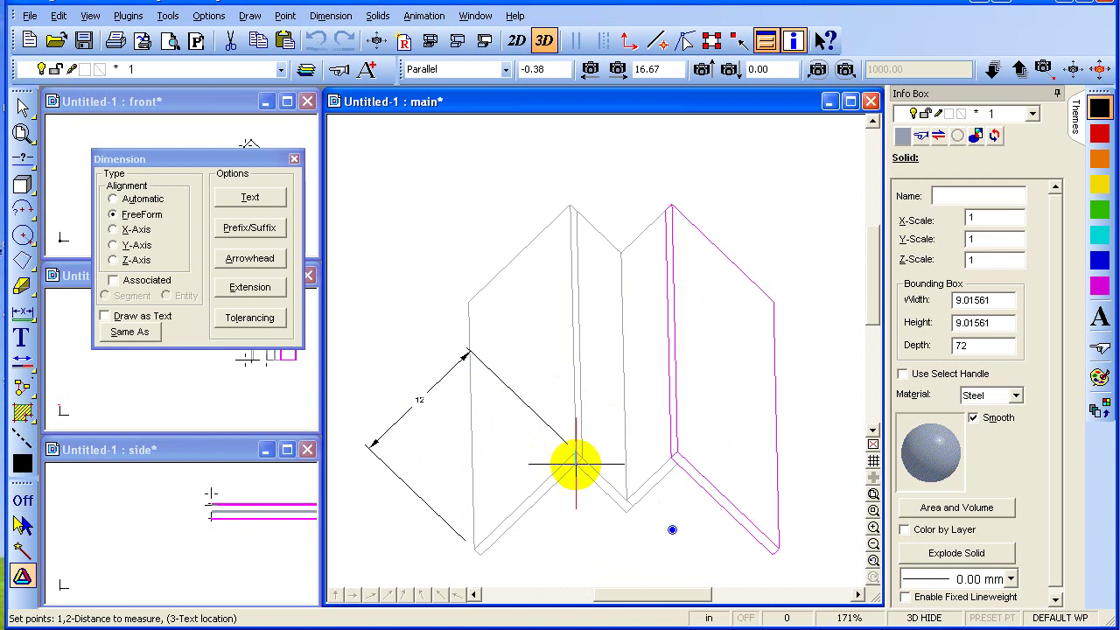
{"action": "left_click", "coordinate": [571, 457]}
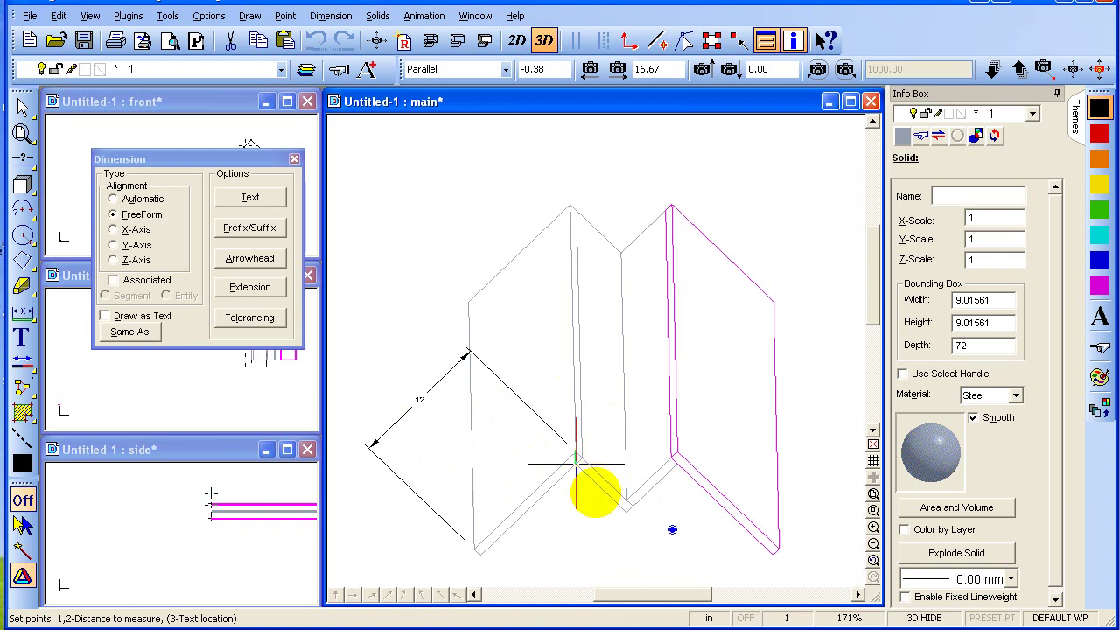
{"action": "left_click", "coordinate": [625, 512]}
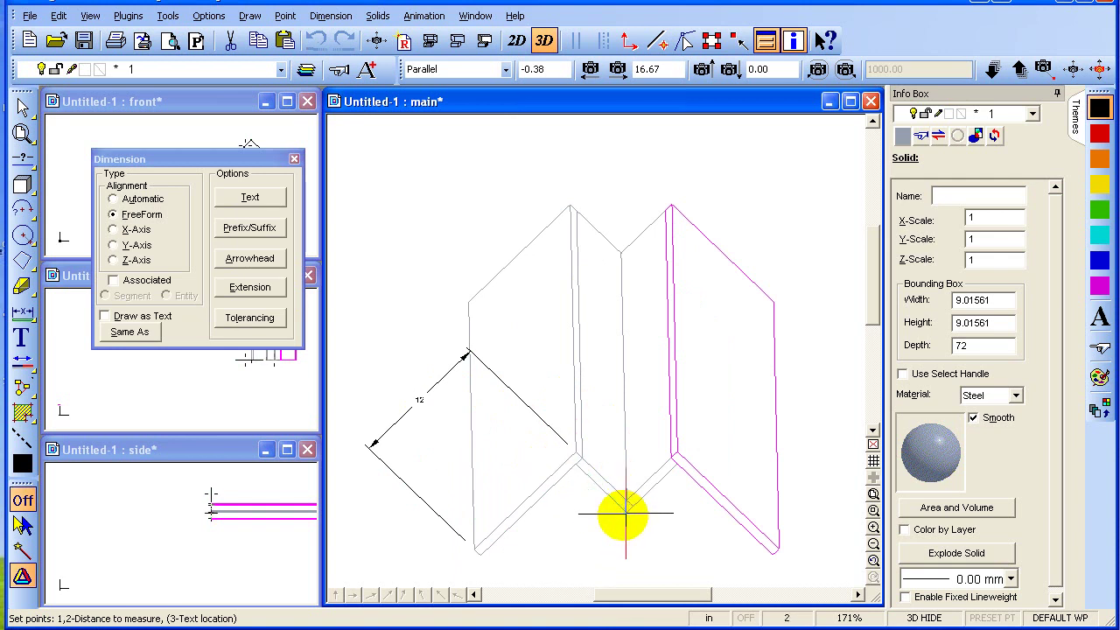
{"action": "left_click", "coordinate": [579, 524]}
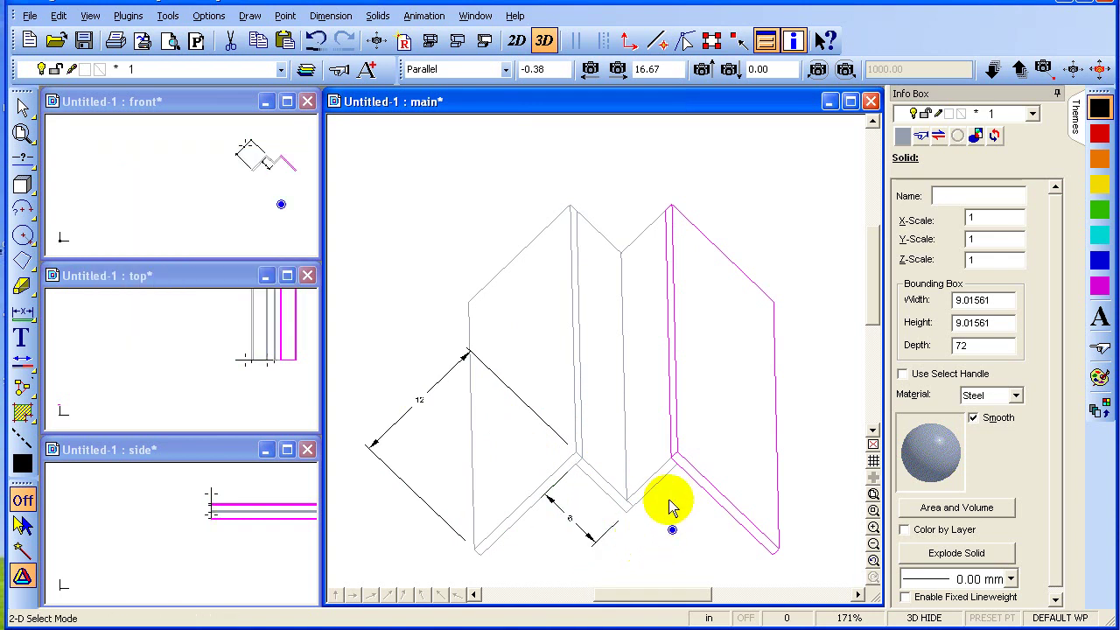
Dimension the second short inner leg from the middle valley up to the right lower peak, placing the text below it.
{"action": "key", "text": "Return"}
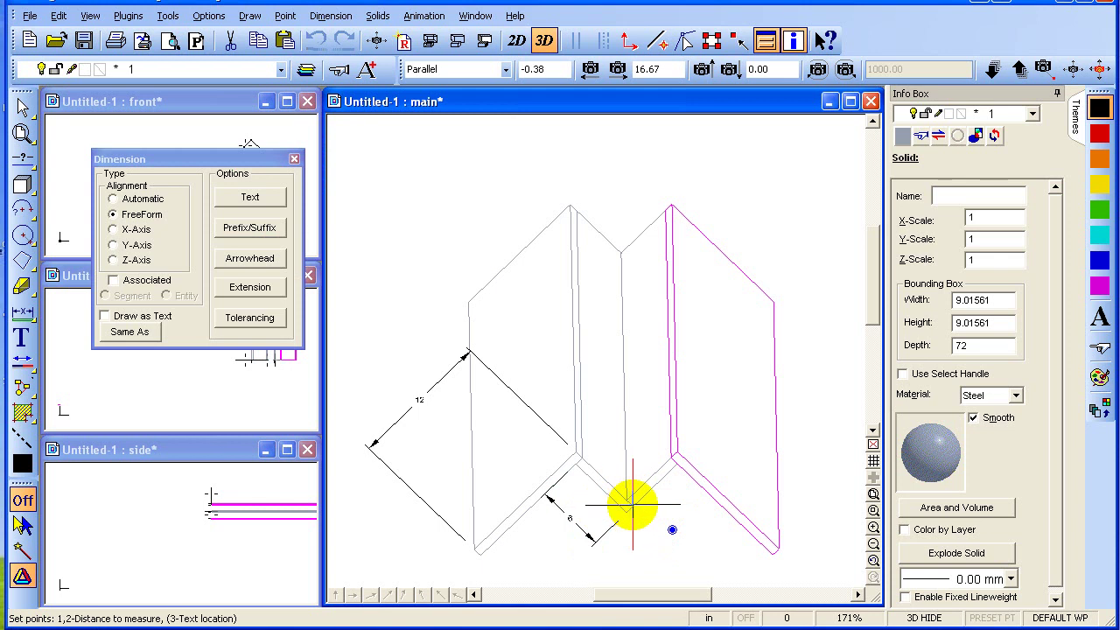
{"action": "left_click", "coordinate": [633, 501]}
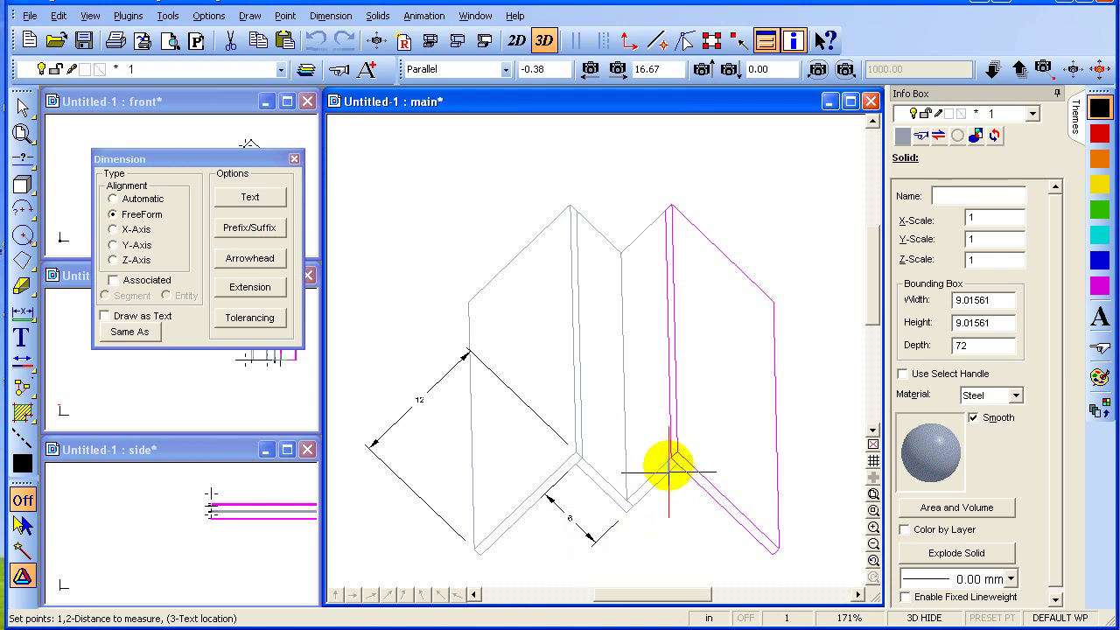
{"action": "left_click", "coordinate": [709, 504]}
{"action": "left_click", "coordinate": [707, 500]}
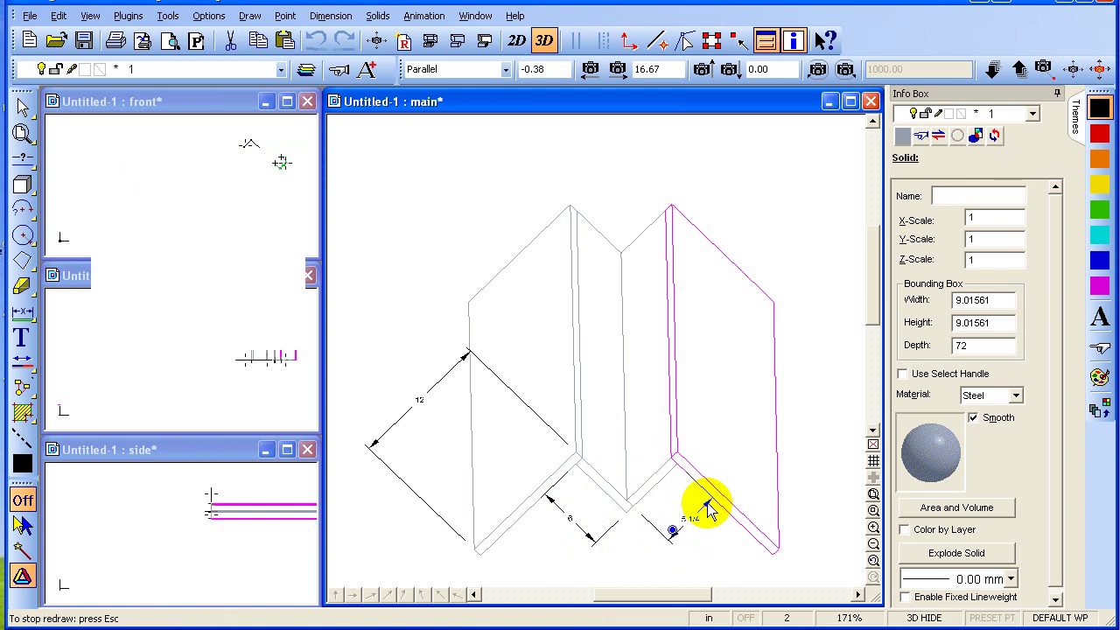